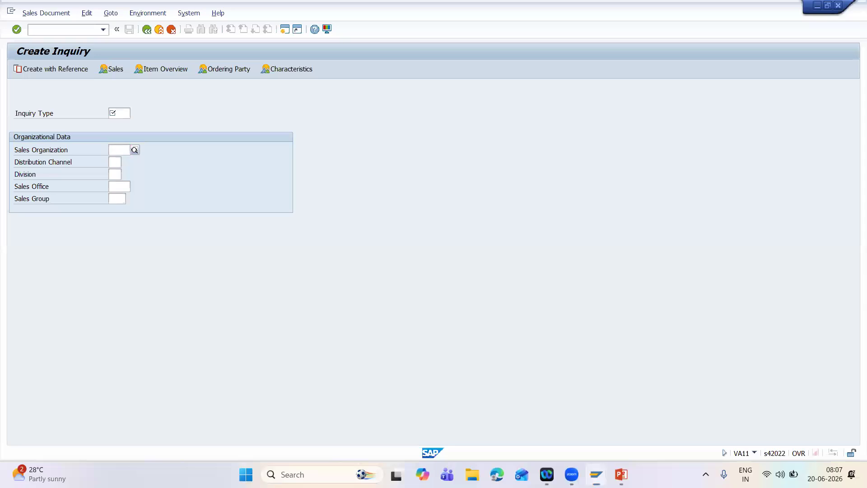
# Fill in the inquiry's organizational data with sales organization ZK10, distribution channel ZK and division ZL
pyautogui.press('Tab')
pyautogui.write('zk')
pyautogui.press('Tab')
pyautogui.write('zl')
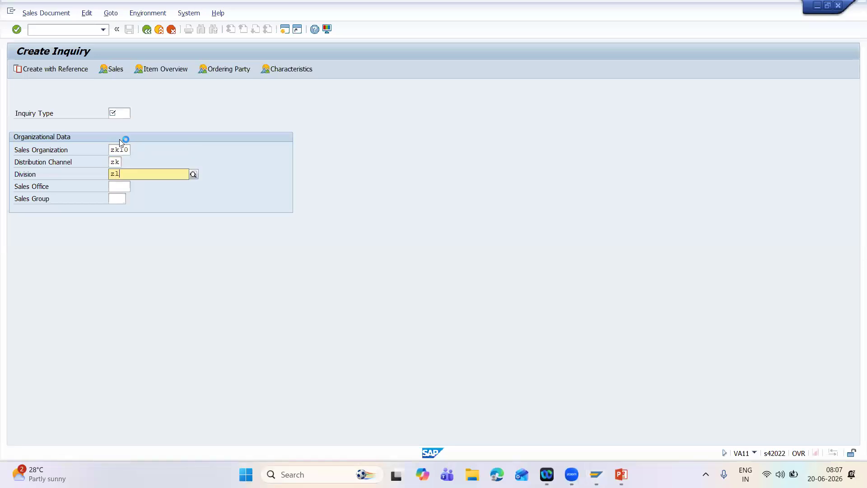
pyautogui.click(117, 199)
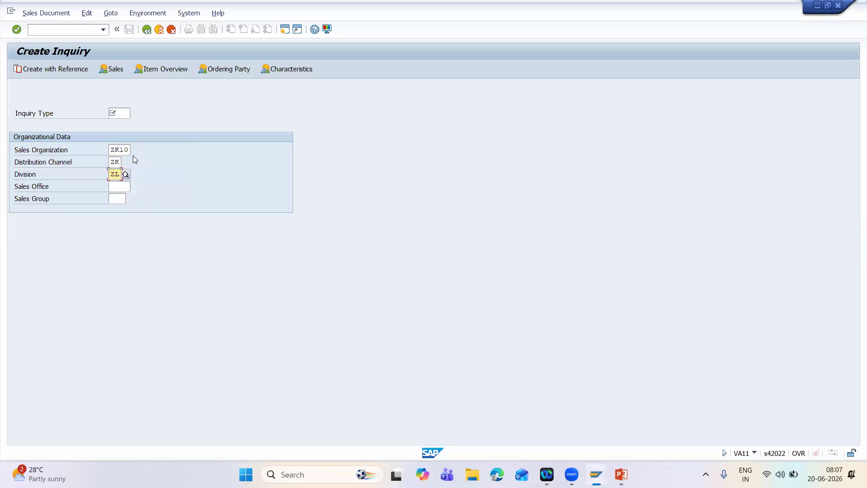
# Choose inquiry type ZKIN and proceed to the inquiry overview
pyautogui.click(123, 114)
pyautogui.click(138, 118)
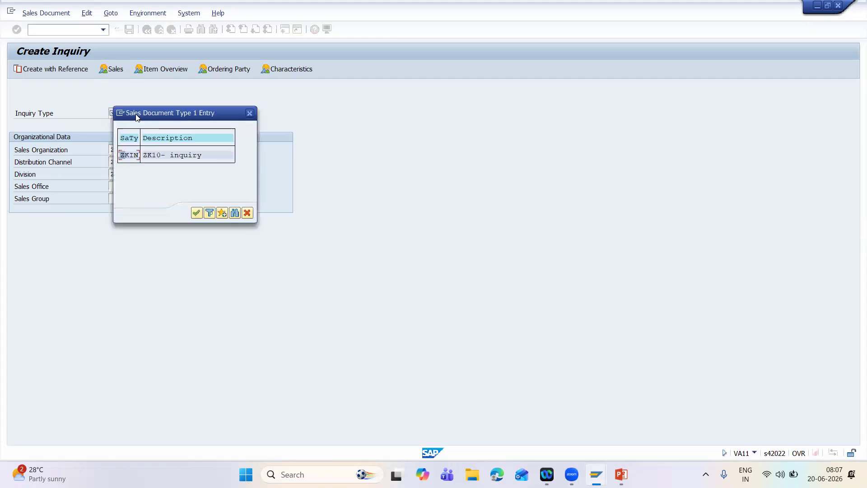
pyautogui.doubleClick(127, 156)
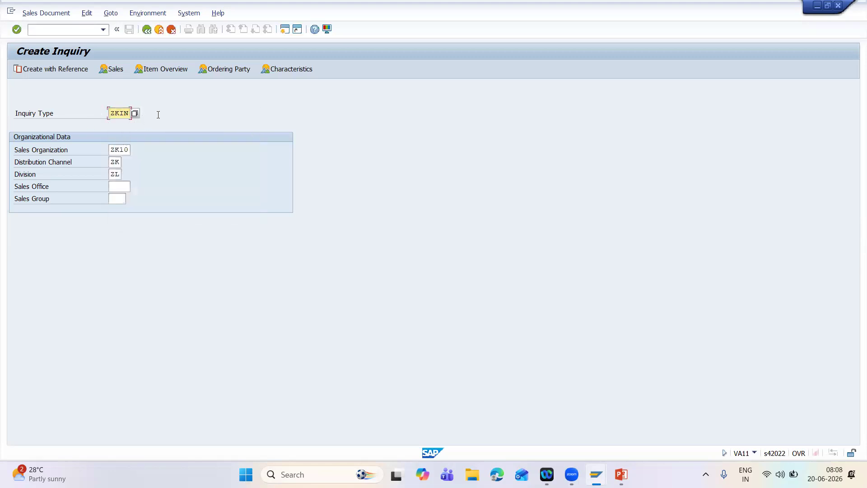
pyautogui.press('Return')
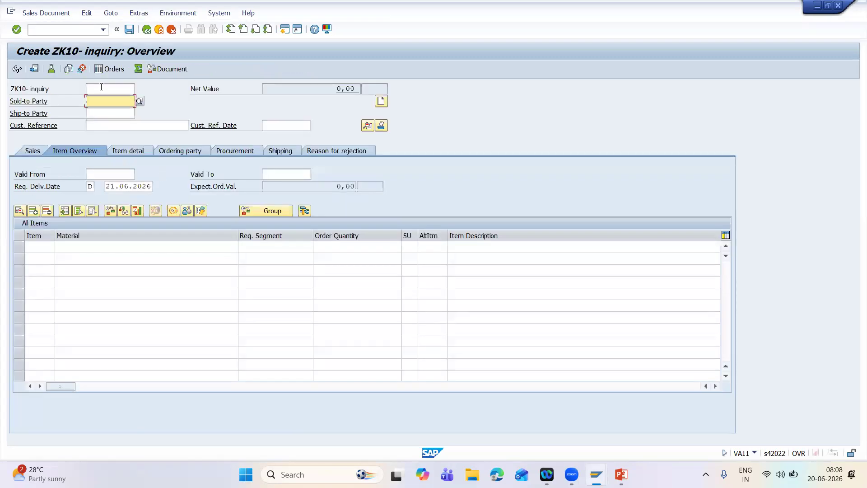
# Select TRONOX3 PVT LTD from the customer search as sold-to party and enter the purchase order number as customer reference
pyautogui.click(103, 102)
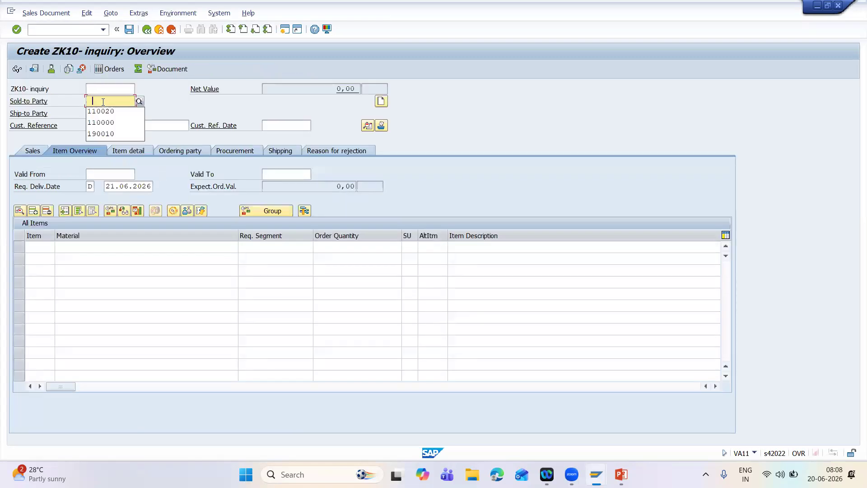
pyautogui.click(139, 102)
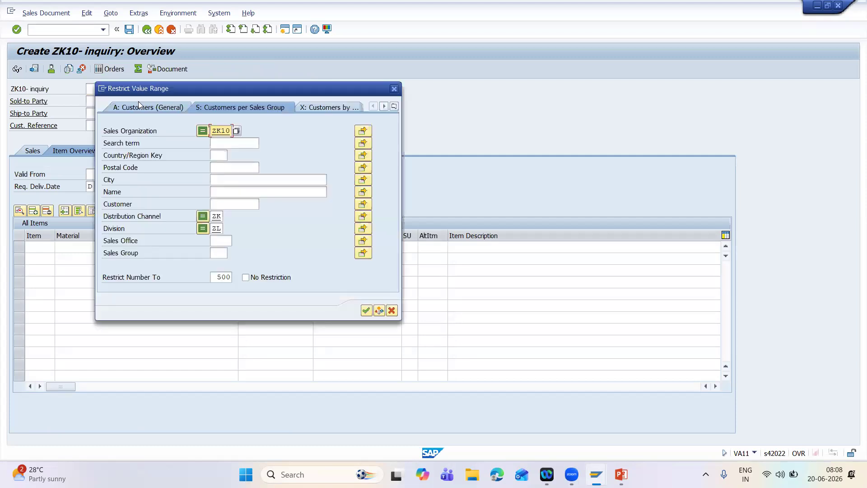
pyautogui.click(367, 310)
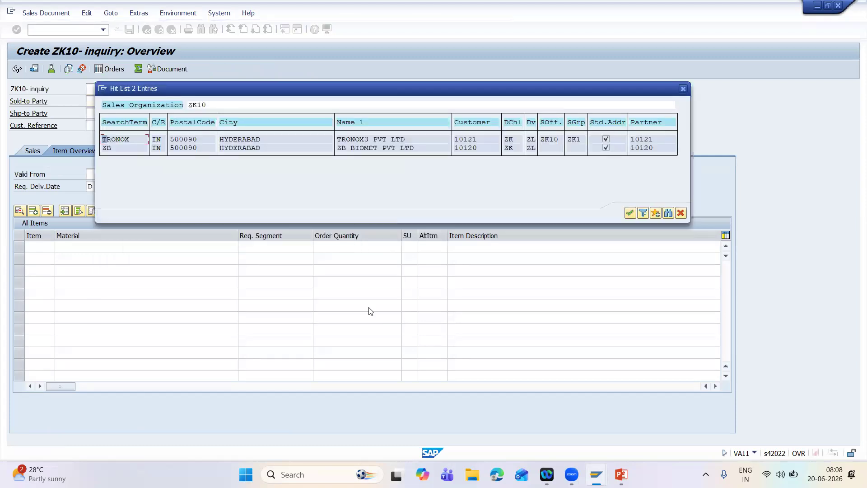
pyautogui.click(647, 140)
pyautogui.click(626, 216)
pyautogui.click(133, 126)
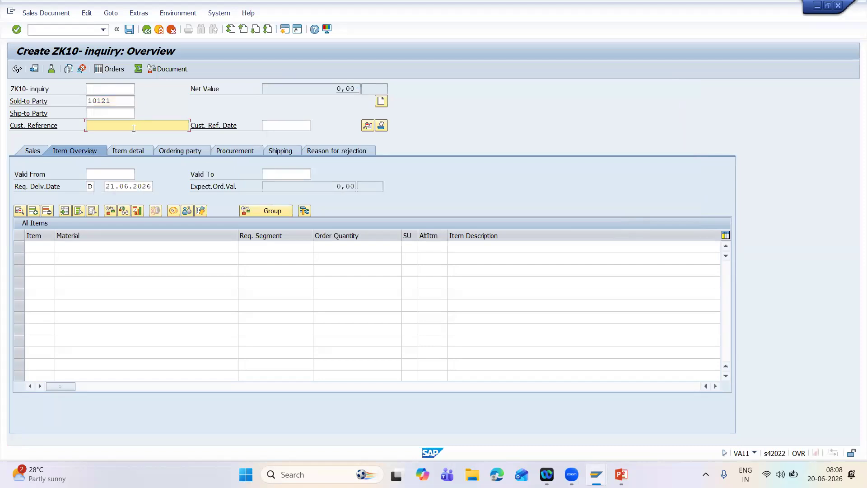
pyautogui.write('PO#12345')
# Add material 94 to the inquiry's first item line with an order quantity of 10
pyautogui.click(103, 246)
pyautogui.write('94')
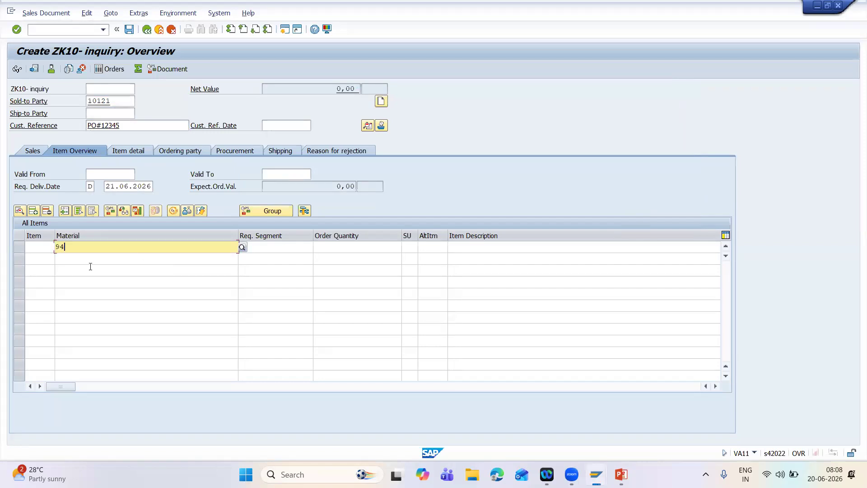
pyautogui.press('Tab')
pyautogui.press('Tab')
pyautogui.write('10')
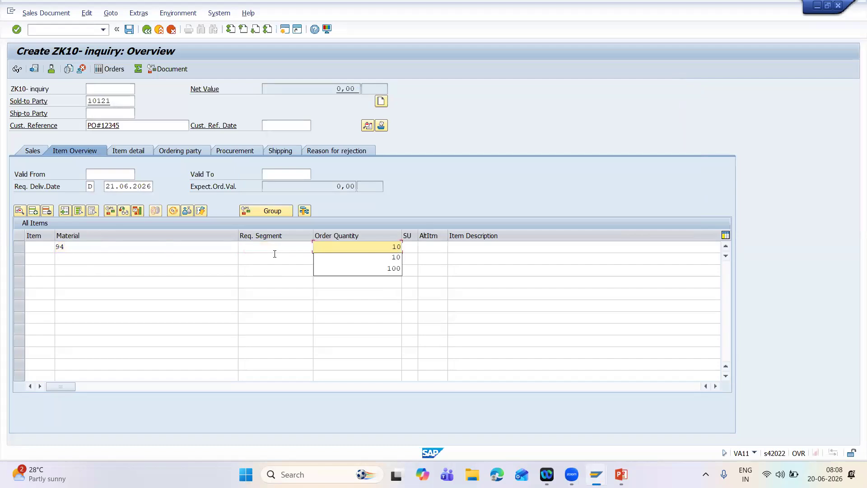
pyautogui.click(345, 258)
pyautogui.press('Return')
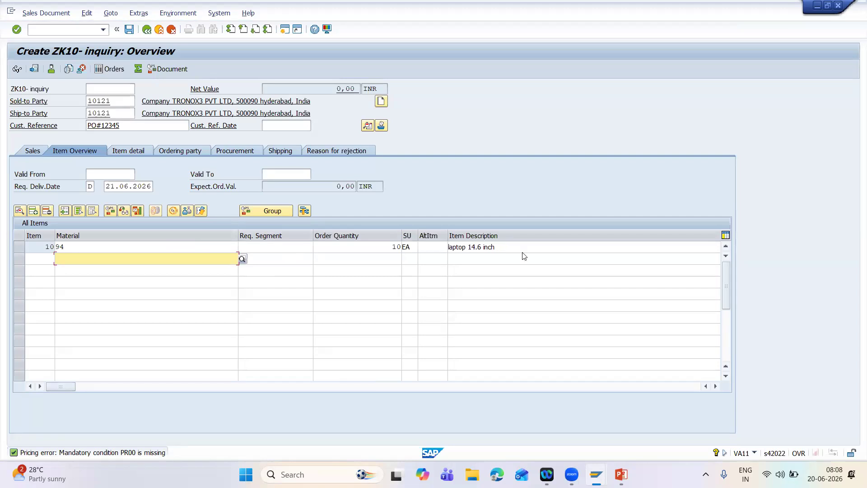
# Add pricing condition PR00 with an amount of 2000 to the laptop item's conditions
pyautogui.doubleClick(197, 249)
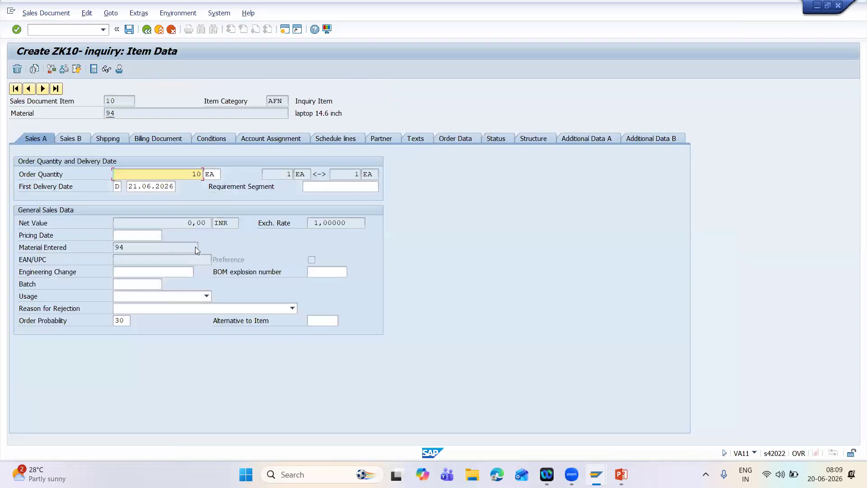
pyautogui.click(219, 138)
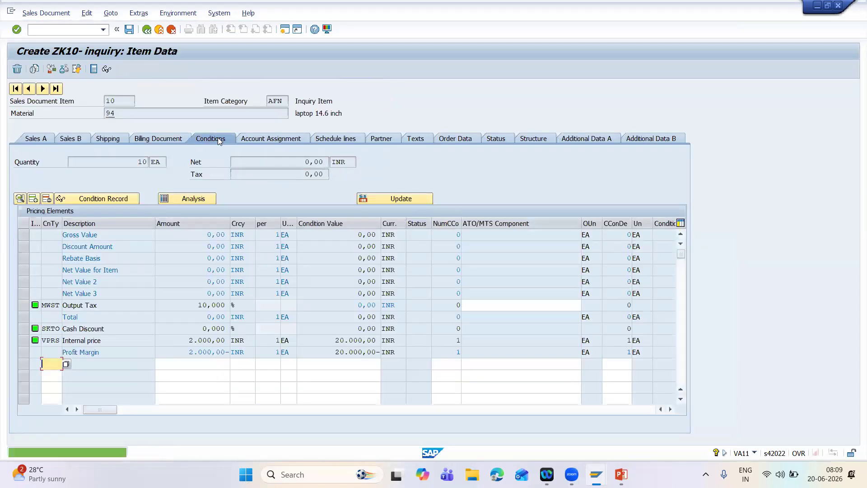
pyautogui.write('pr00')
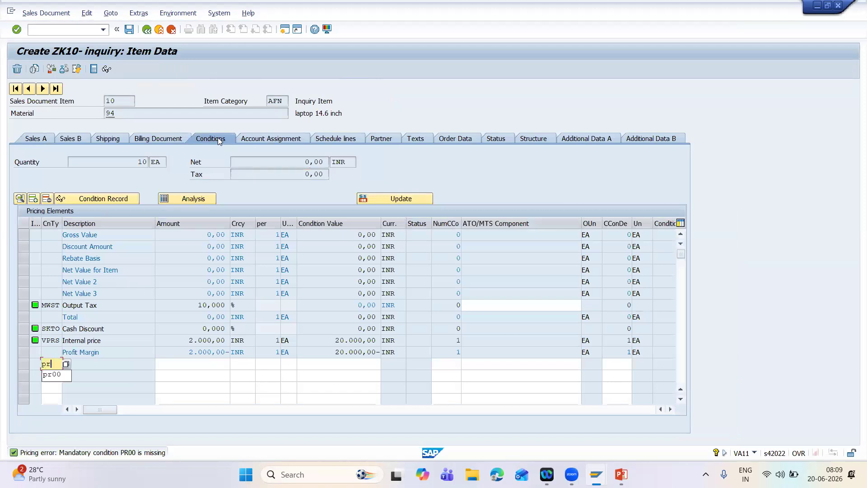
pyautogui.press('Tab')
pyautogui.write('2000')
pyautogui.press('Return')
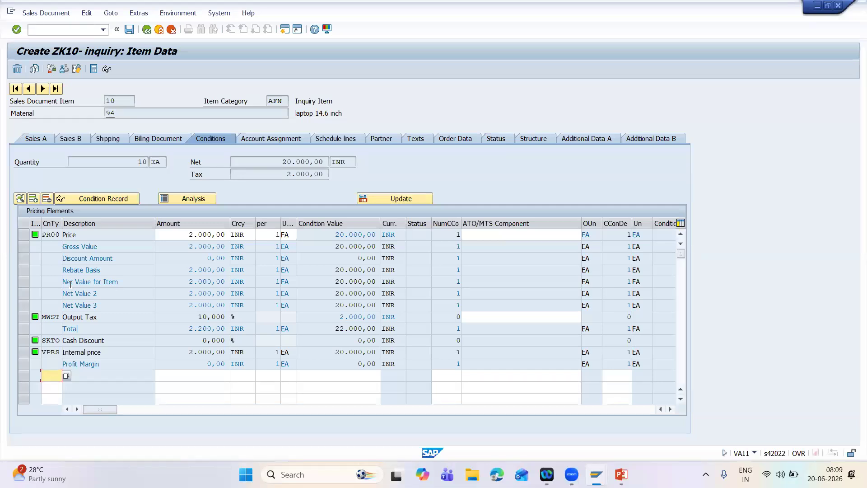
# Return to the inquiry overview and check the document's incompletion log
pyautogui.click(148, 29)
pyautogui.click(86, 13)
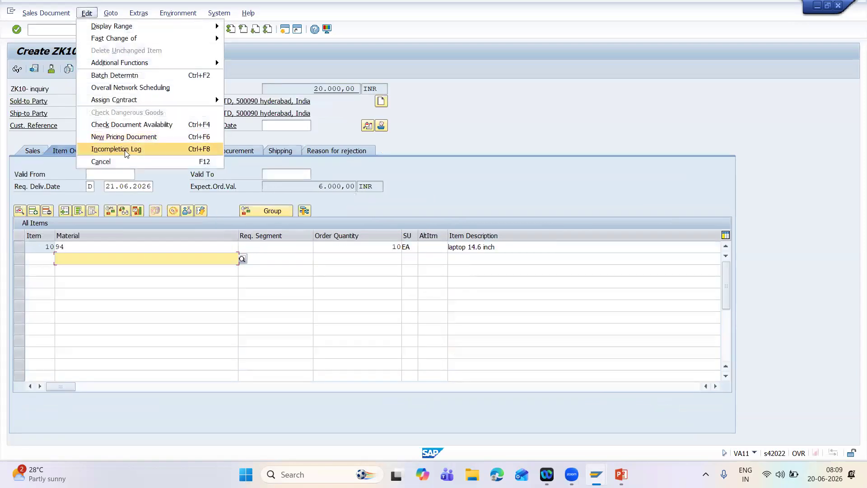
pyautogui.click(125, 151)
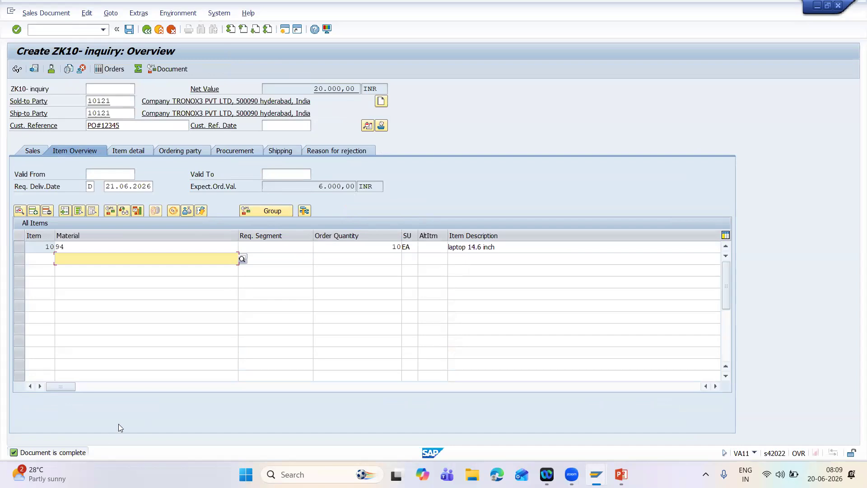
# Set the inquiry's validity from 21.06.2026 to 21.08.2026 and save the inquiry
pyautogui.click(117, 173)
pyautogui.click(139, 174)
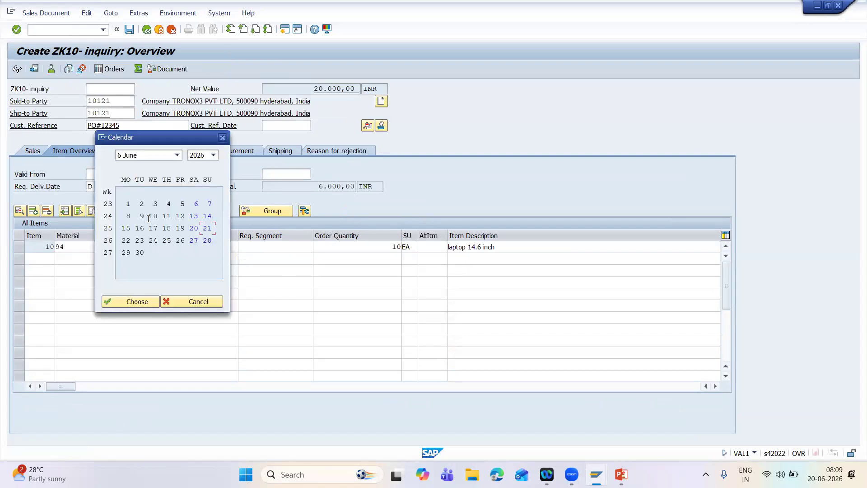
pyautogui.doubleClick(207, 228)
pyautogui.click(280, 175)
pyautogui.write('2')
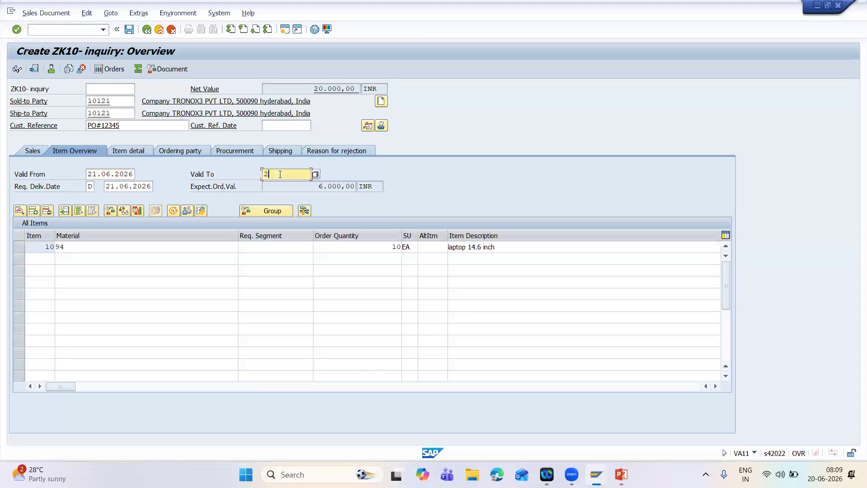
pyautogui.write('1.08.2026')
pyautogui.press('Return')
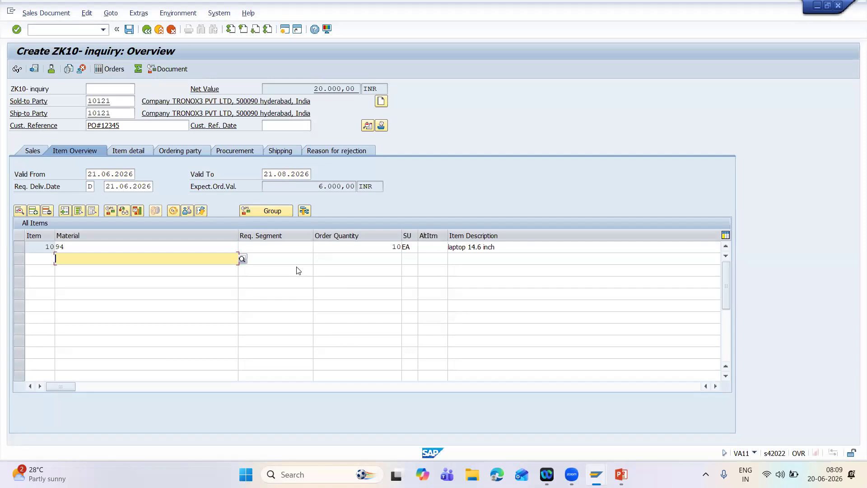
pyautogui.click(130, 30)
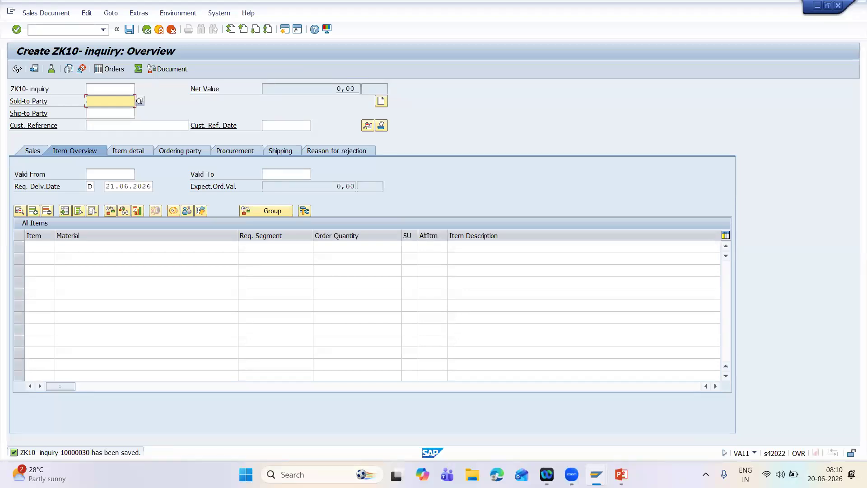
# Switch to the quotation creation transaction VA21
pyautogui.moveTo(60, 457)
pyautogui.click(86, 30)
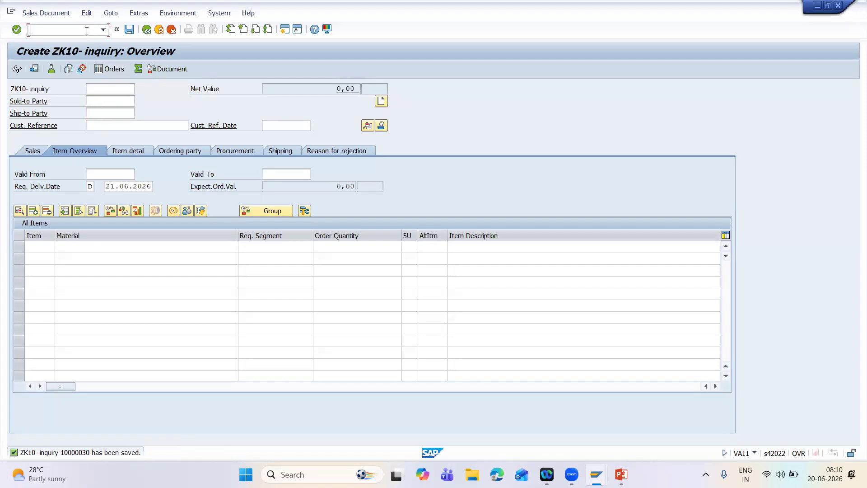
pyautogui.write('/nva21')
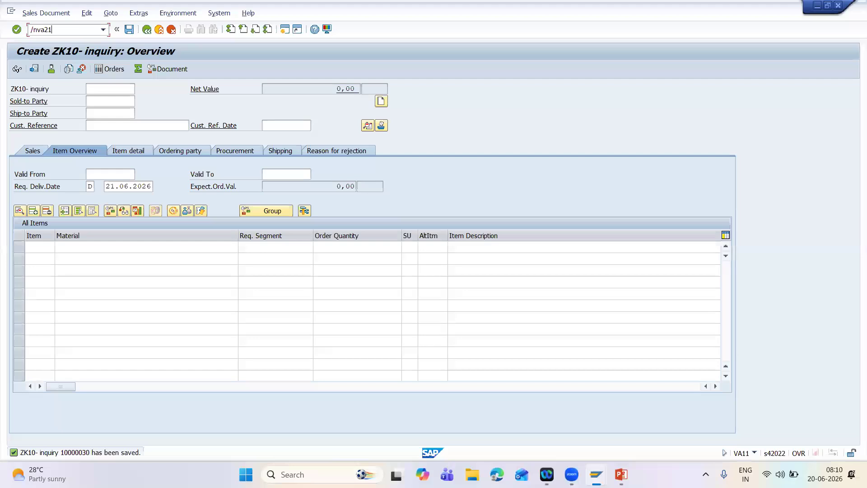
pyautogui.press('Return')
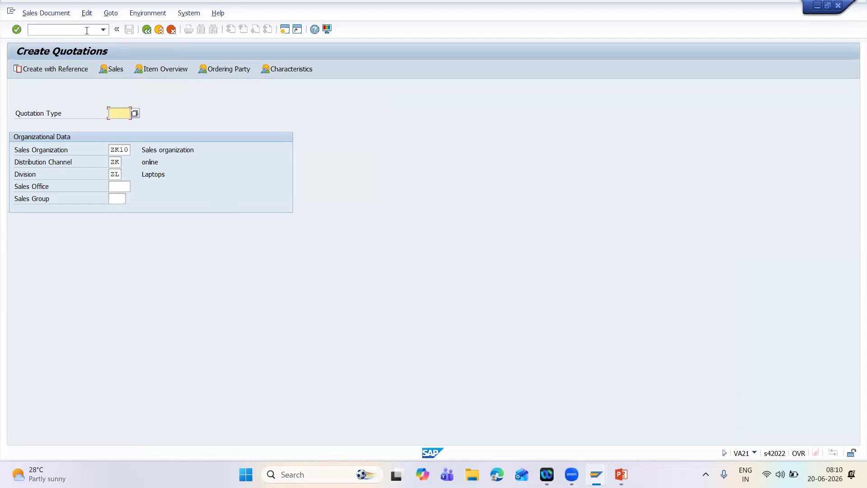
# Choose quotation type ZKQT and start creating the quotation with reference to an existing document
pyautogui.click(134, 113)
pyautogui.click(48, 70)
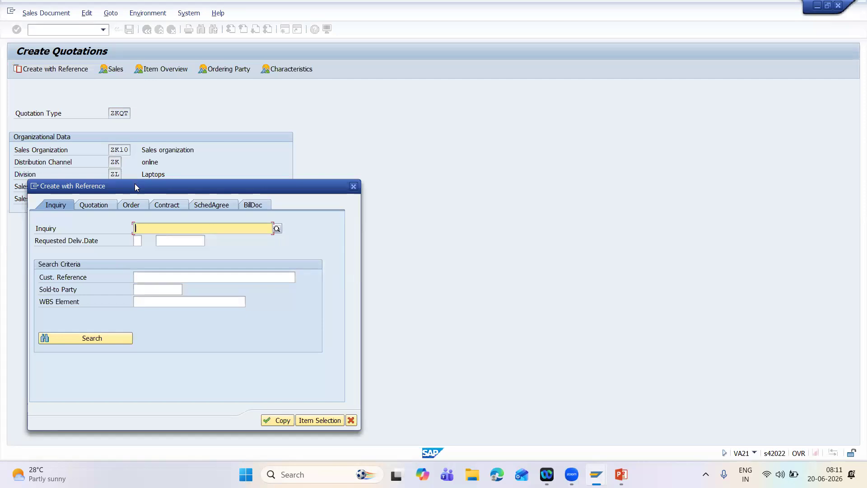
pyautogui.moveTo(136, 186); pyautogui.dragTo(428, 140)
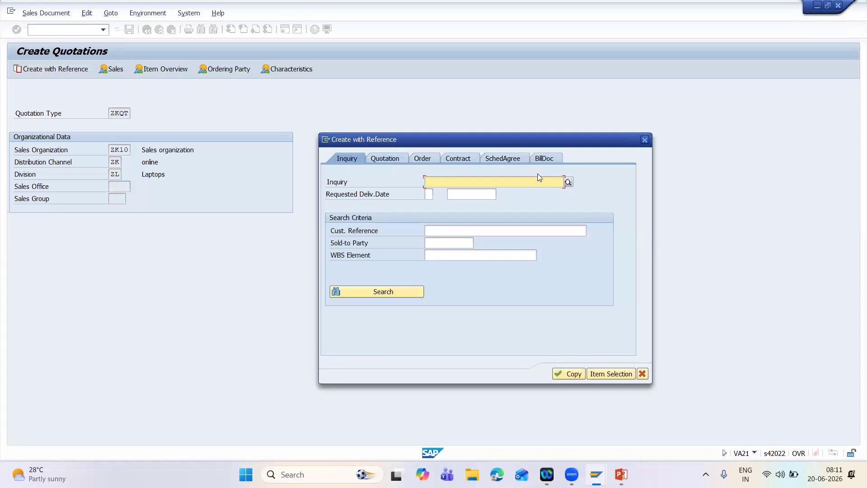
# Find the inquiry dated 21.06.2026 among the sales documents and copy it into the quotation as reference
pyautogui.click(568, 182)
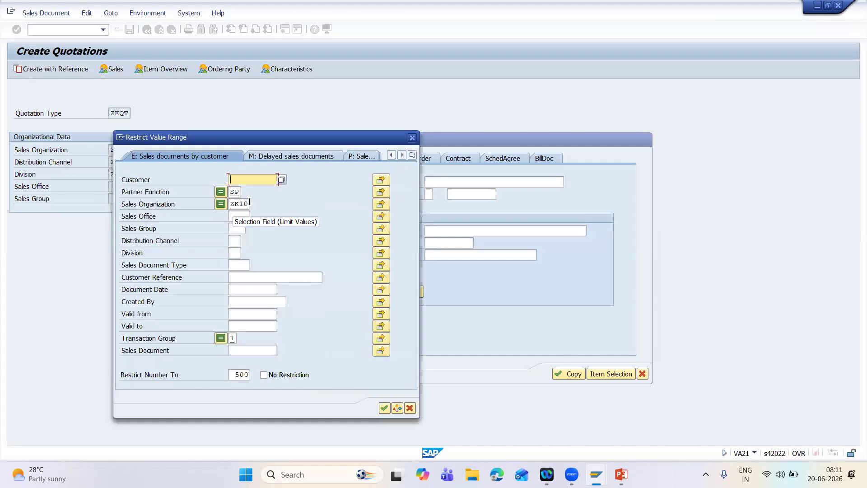
pyautogui.click(384, 408)
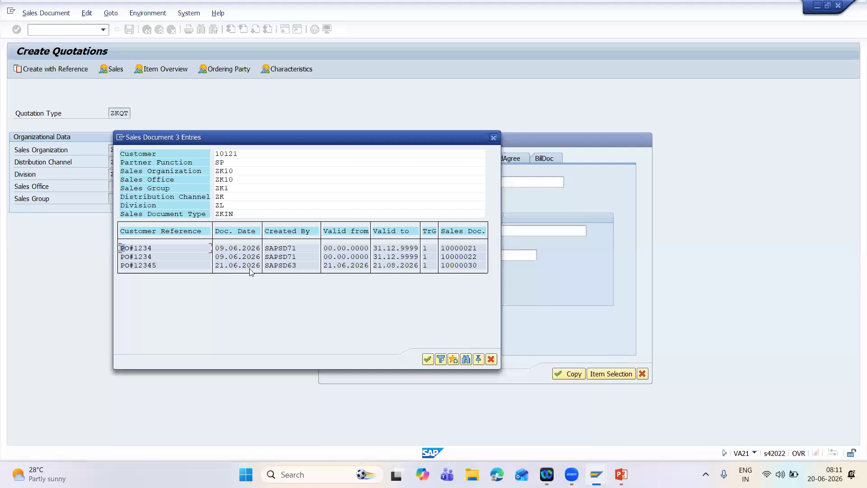
pyautogui.click(236, 266)
pyautogui.click(456, 266)
pyautogui.click(427, 360)
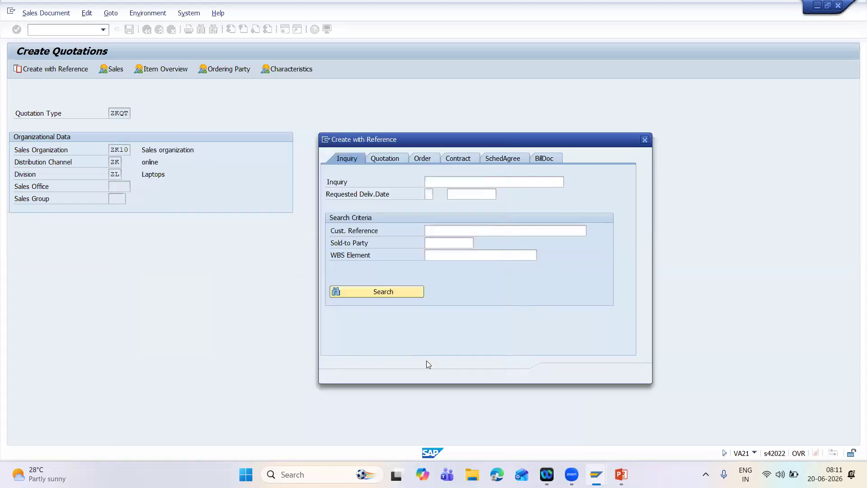
pyautogui.click(461, 181)
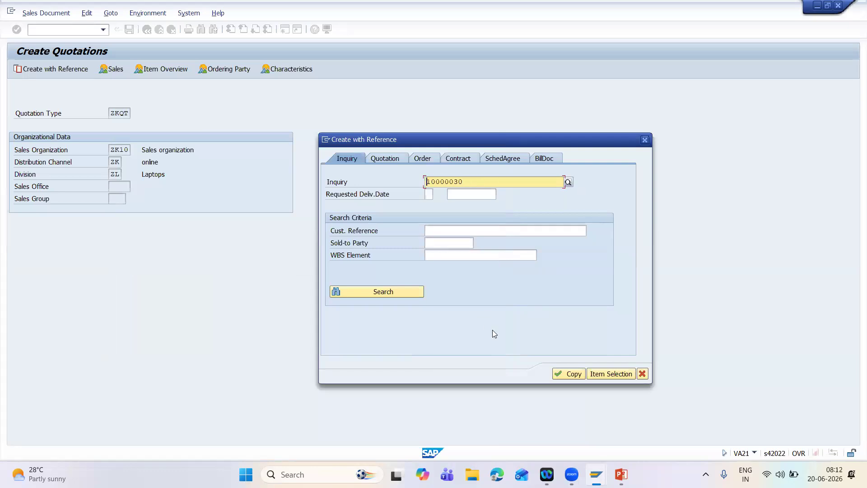
pyautogui.click(566, 376)
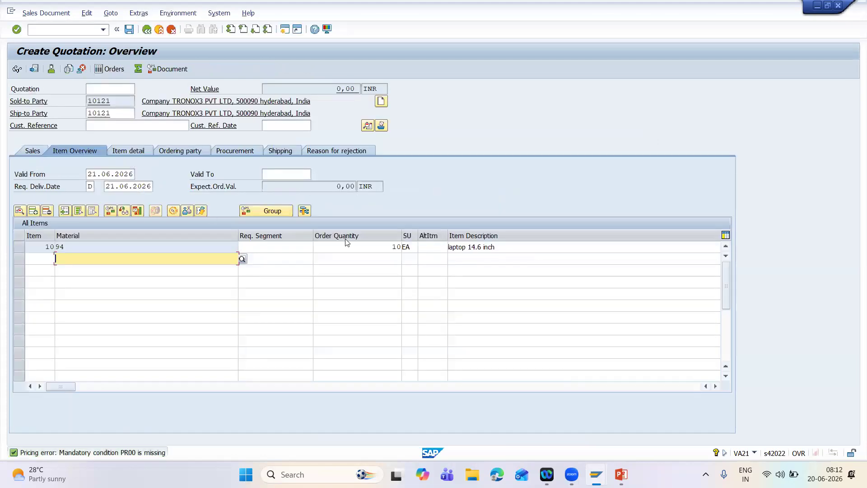
# Enter the customer's purchase order number as the quotation's customer reference
pyautogui.click(157, 126)
pyautogui.click(145, 137)
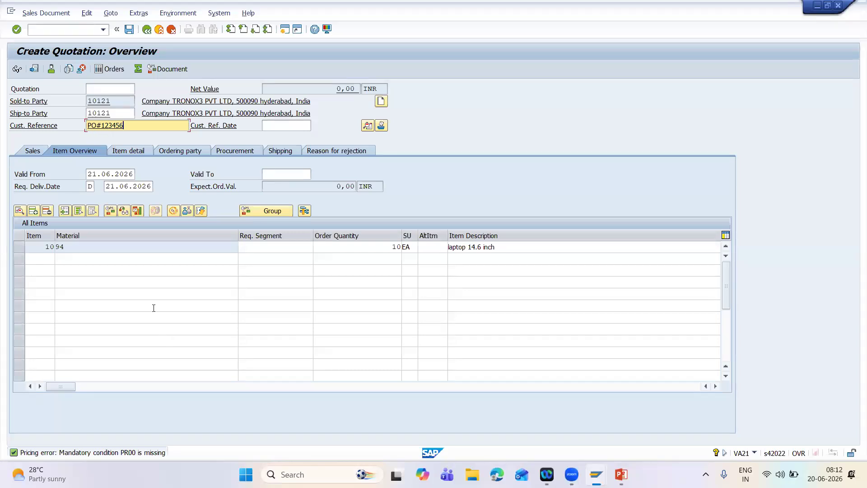
# Add price condition PR00 with an amount of 2000 to laptop item 10 and check the item's shipping data
pyautogui.click(150, 248)
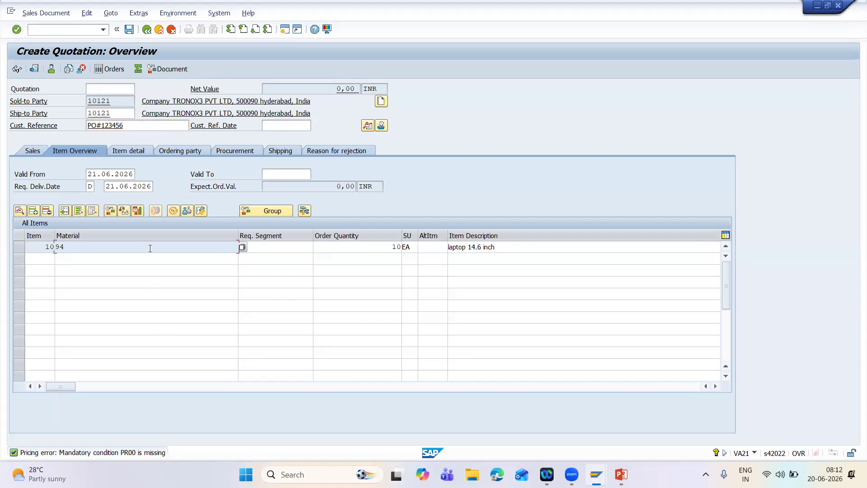
pyautogui.click(261, 281)
pyautogui.click(263, 249)
pyautogui.doubleClick(263, 251)
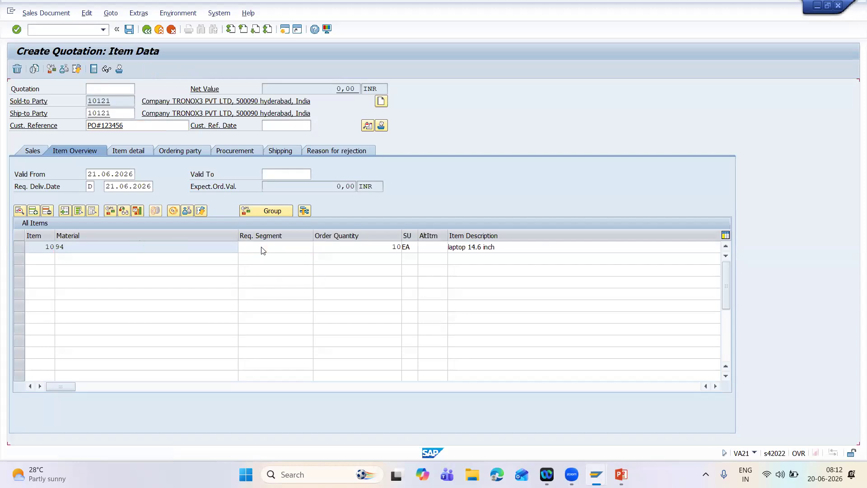
pyautogui.click(204, 139)
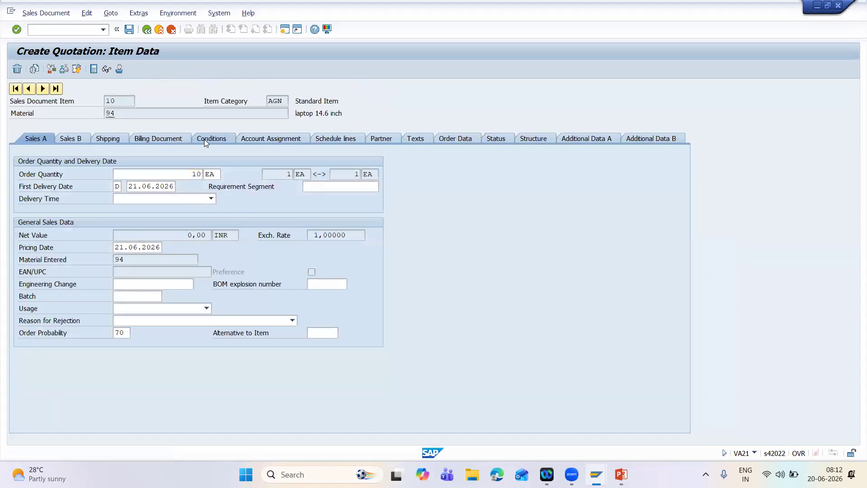
pyautogui.write('pr00')
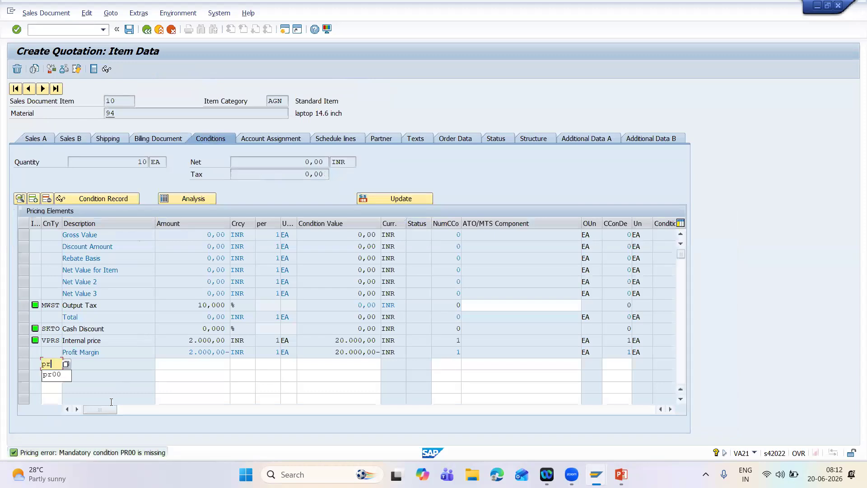
pyautogui.press('Tab')
pyautogui.write('2000')
pyautogui.press('Return')
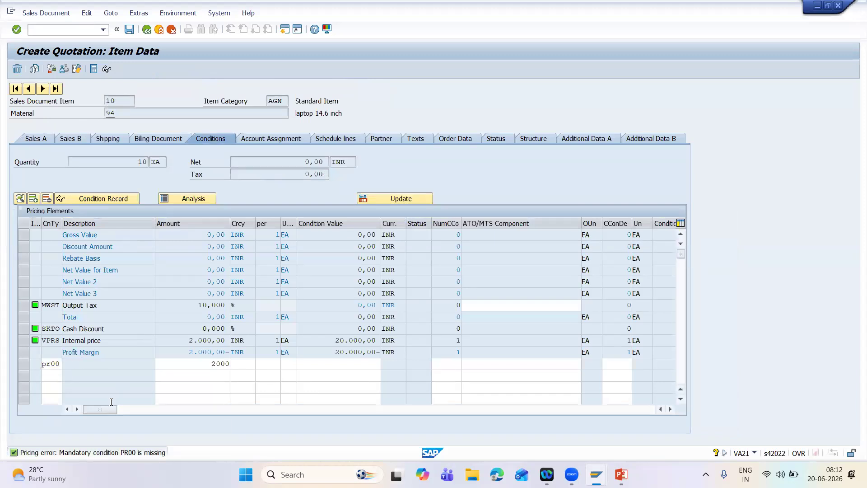
pyautogui.click(108, 138)
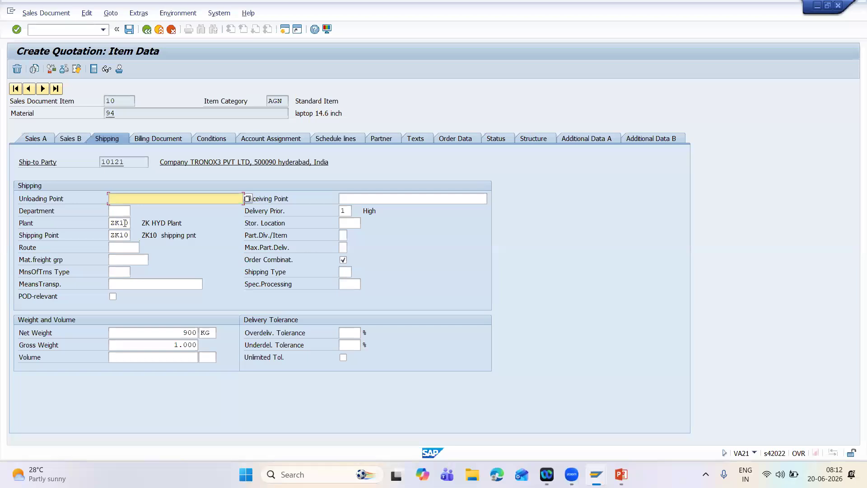
pyautogui.click(147, 30)
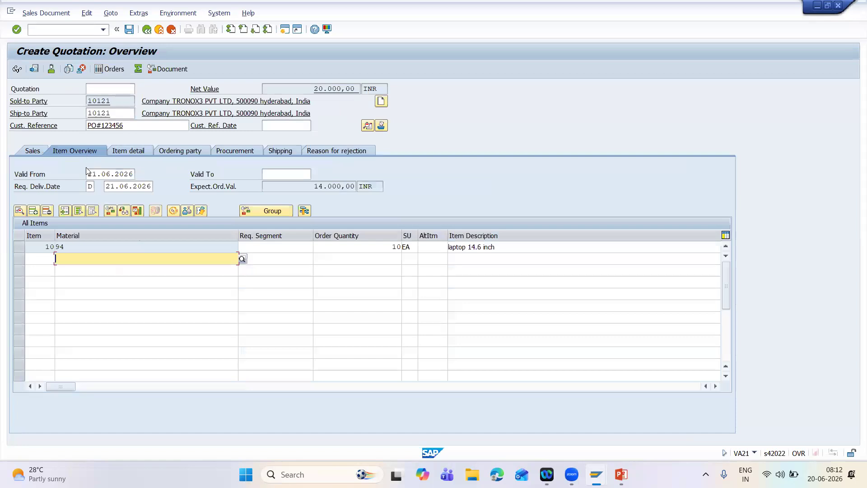
# Set the quotation's Valid To date to 21.08.2026 and check the document's incompletion log
pyautogui.click(274, 175)
pyautogui.click(277, 184)
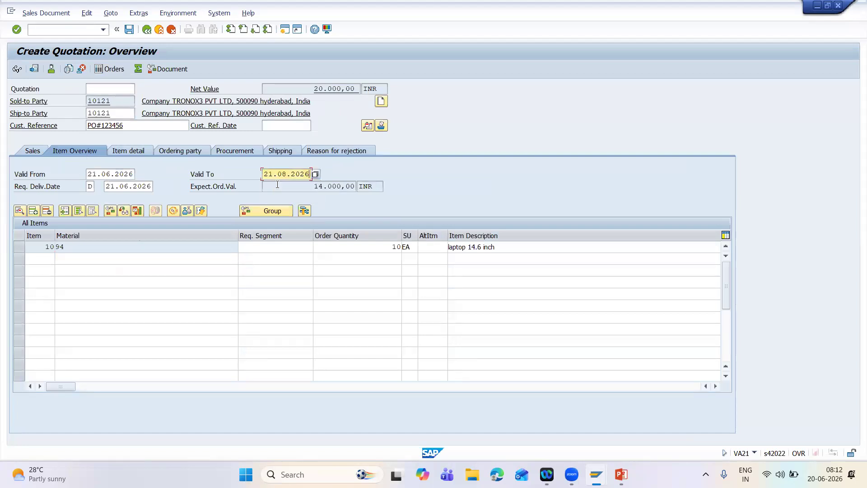
pyautogui.press('Return')
pyautogui.click(88, 13)
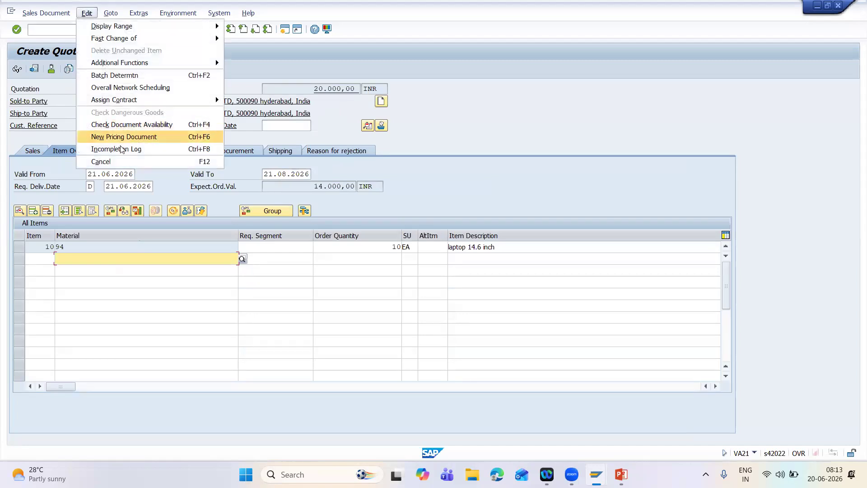
pyautogui.click(122, 153)
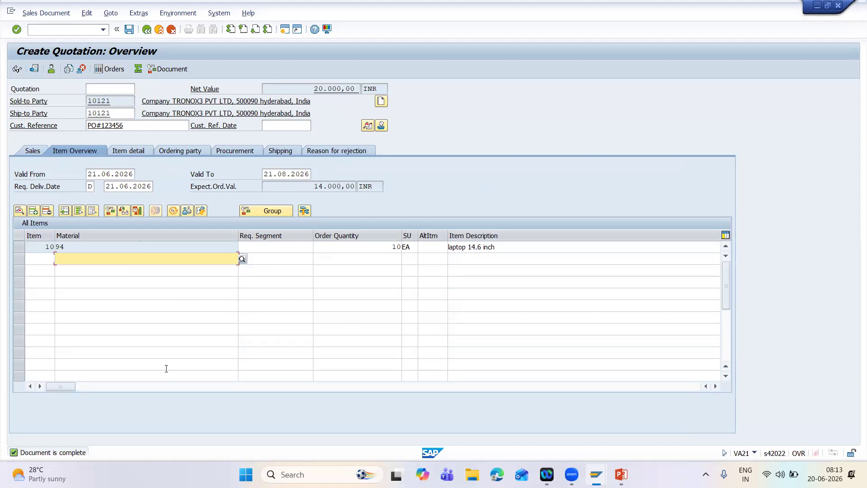
# Try to save the quotation, and stop the running transaction
pyautogui.click(128, 30)
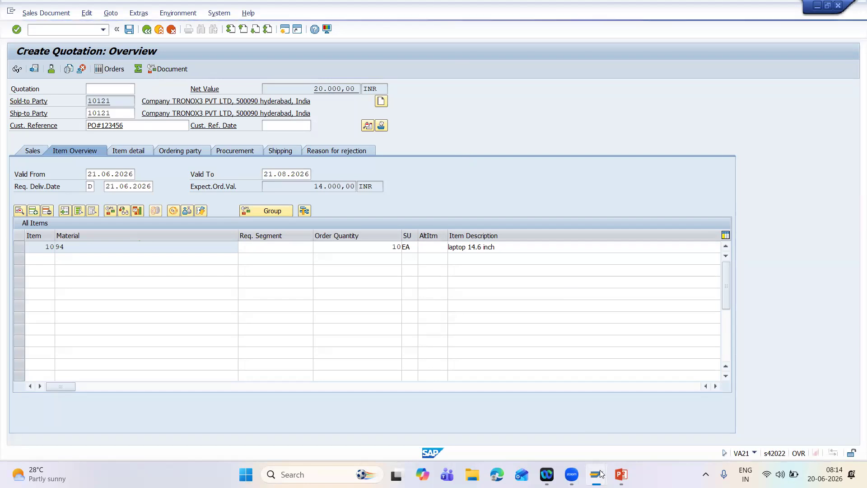
pyautogui.click(637, 410)
pyautogui.click(11, 13)
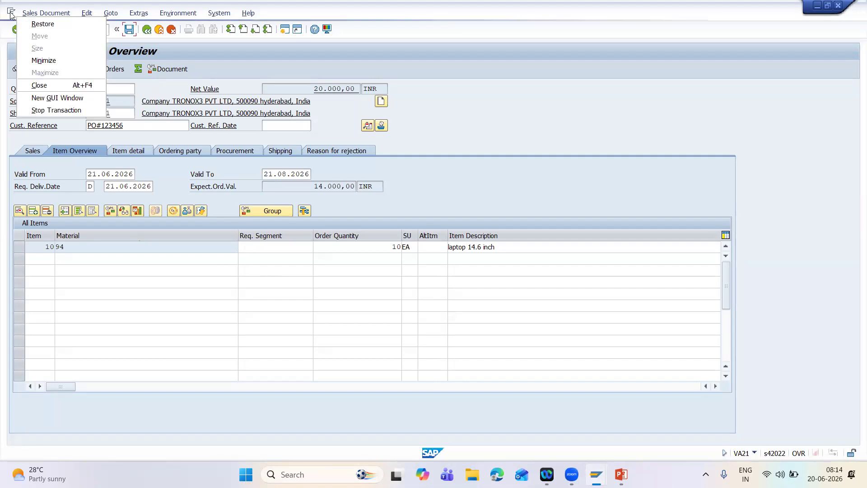
pyautogui.click(171, 303)
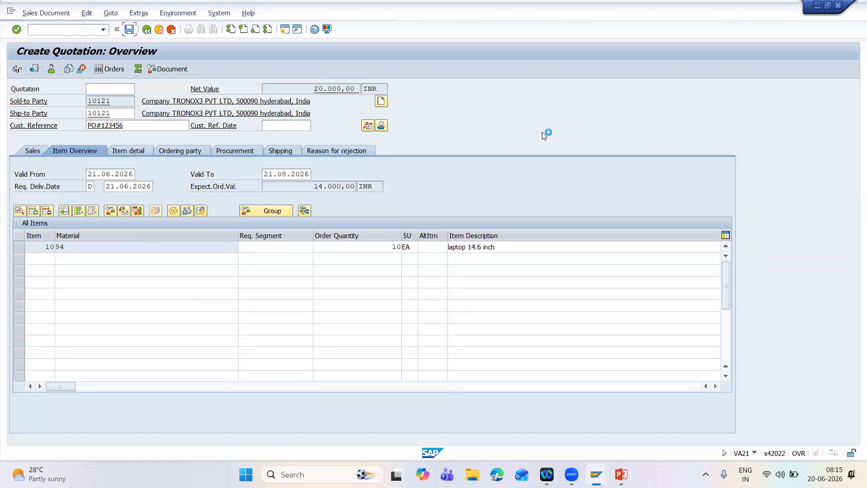
pyautogui.click(11, 13)
pyautogui.click(61, 109)
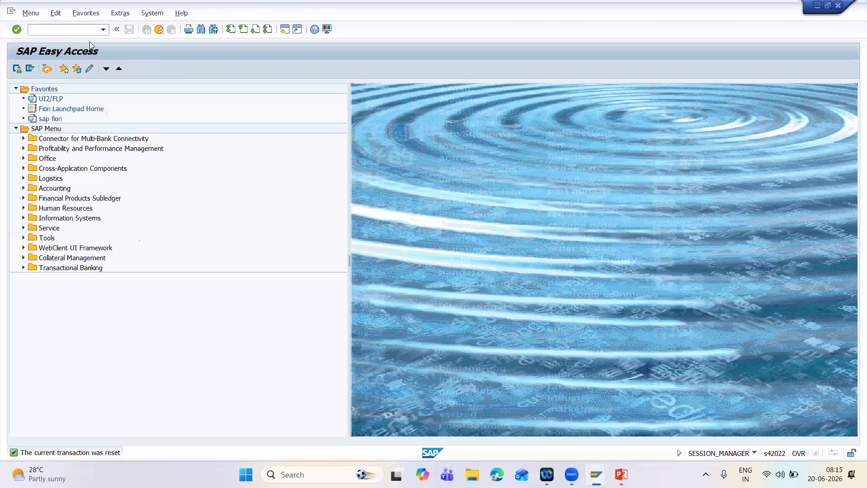
# Open transaction VA21 and create a ZKQT quotation with reference to the existing inquiry, entering its inquiry number and copying it
pyautogui.write('va21')
pyautogui.press('Return')
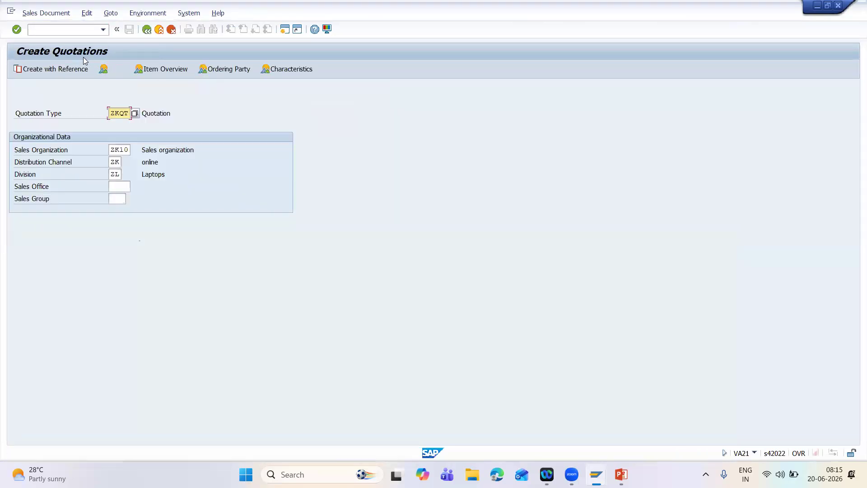
pyautogui.click(75, 68)
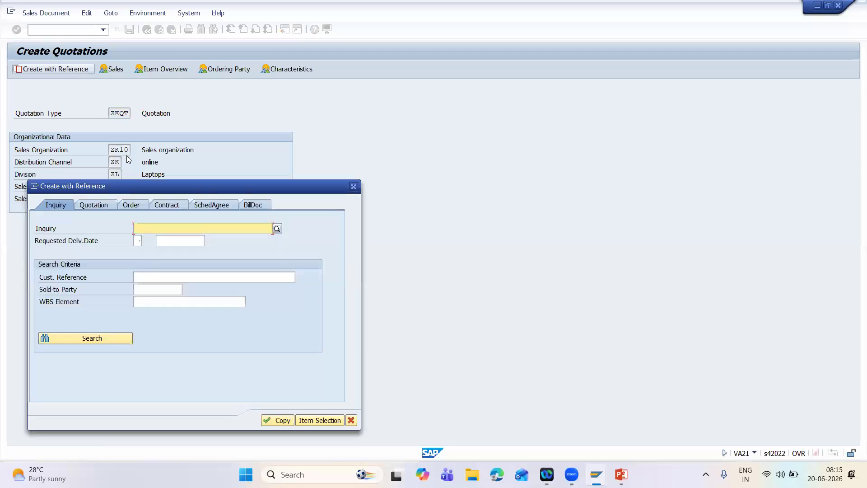
pyautogui.click(169, 230)
pyautogui.click(169, 239)
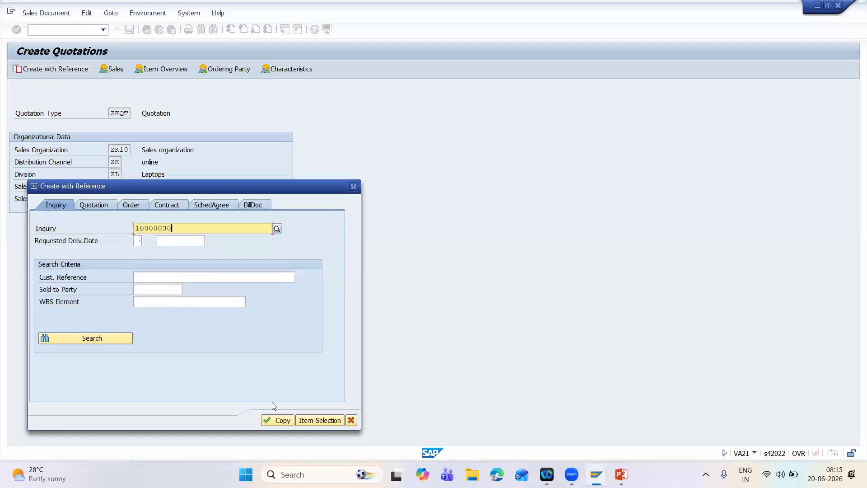
pyautogui.click(274, 422)
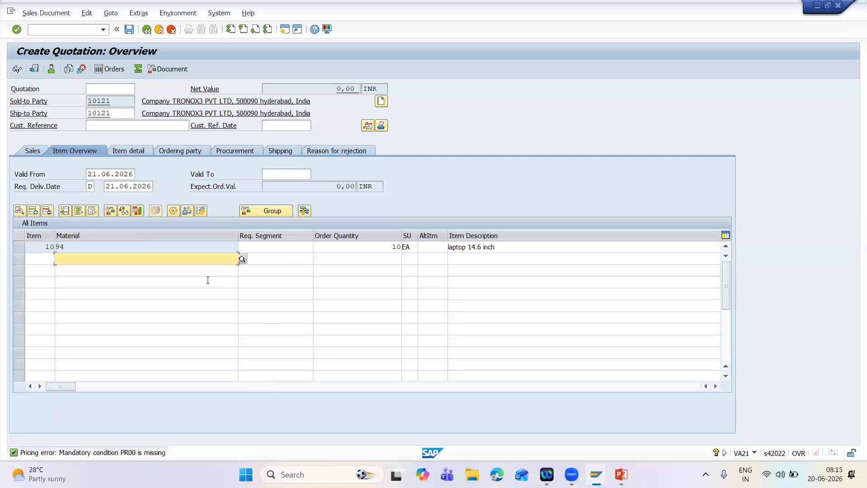
# Add price condition PR00 with an amount of 200 to laptop item 10 and return to the quotation overview
pyautogui.click(194, 247)
pyautogui.doubleClick(194, 246)
pyautogui.click(212, 139)
pyautogui.write('pr00')
pyautogui.press('Tab')
pyautogui.write('200')
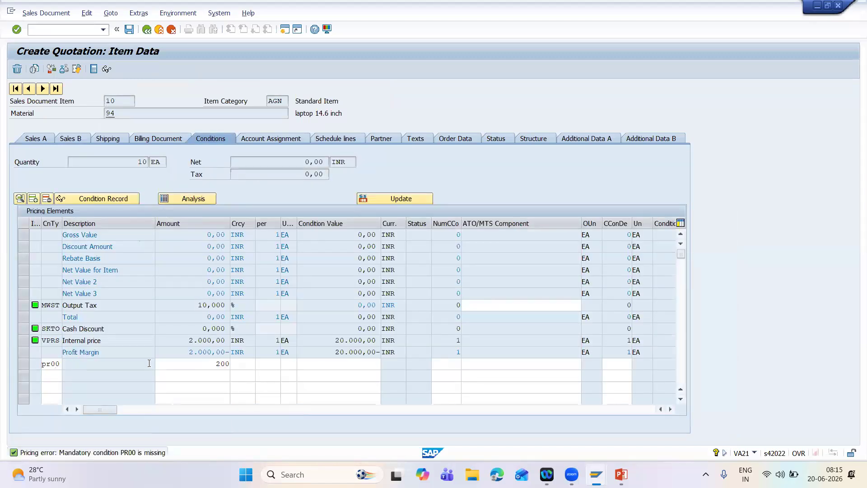
pyautogui.press('Return')
pyautogui.click(144, 31)
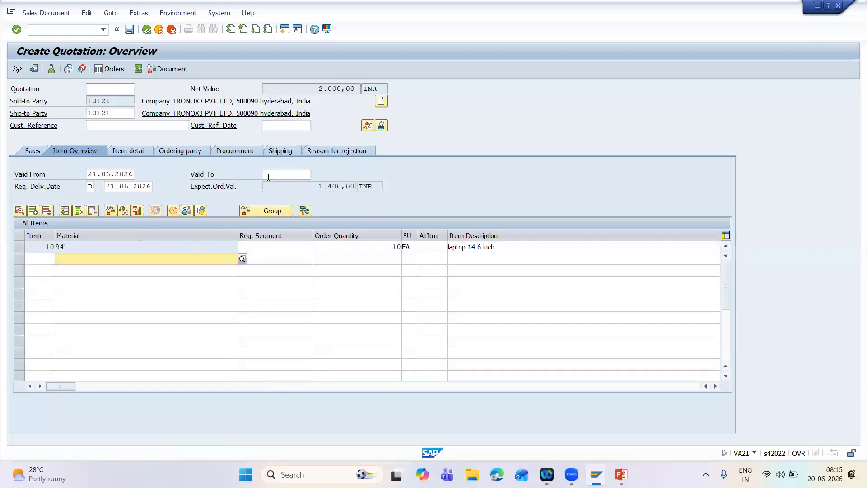
# Set the Valid To date to 21.08.2026 and save the quotation after checking it for incomplete data
pyautogui.click(268, 176)
pyautogui.click(270, 184)
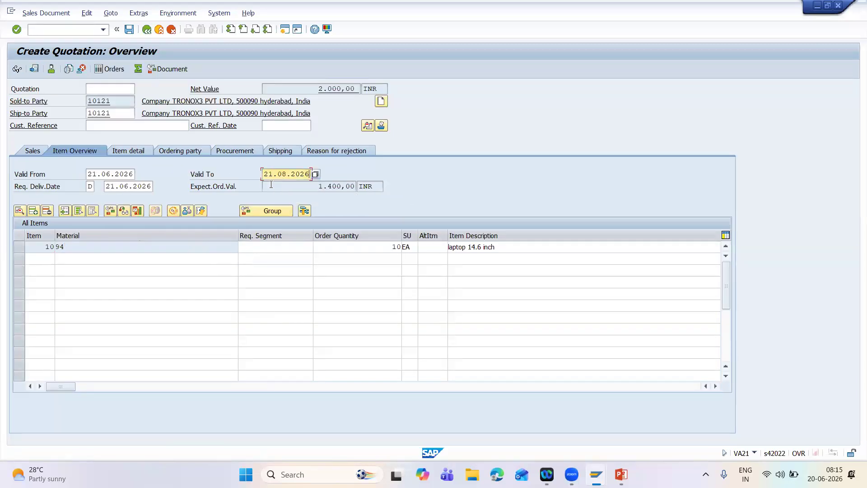
pyautogui.click(87, 12)
pyautogui.click(118, 149)
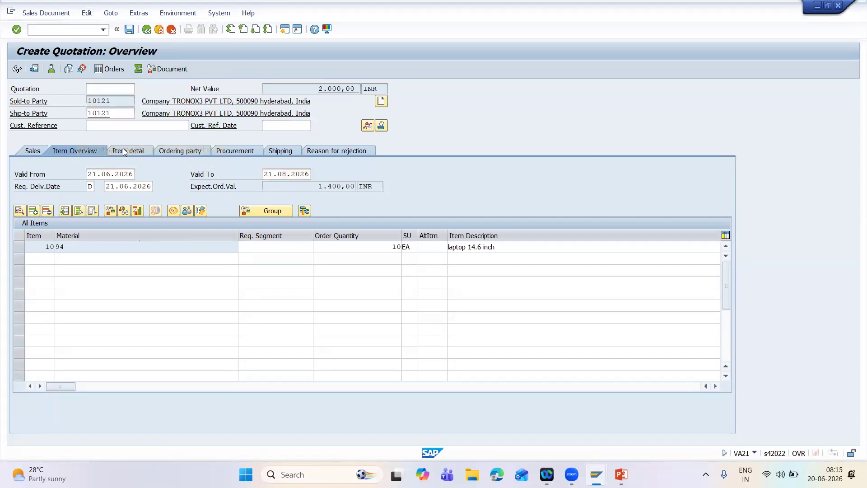
pyautogui.click(130, 30)
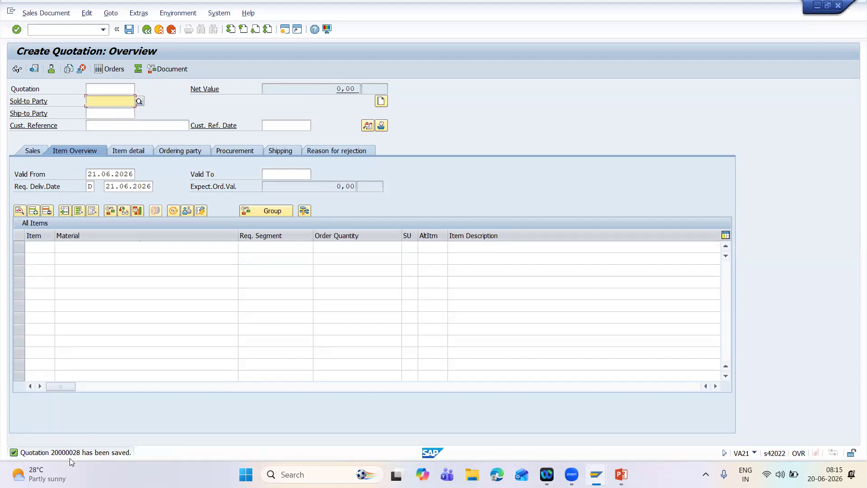
# Switch to PowerPoint to view the order to cash process slide, and return to SAP
pyautogui.hotkey('alt', 'Tab')
pyautogui.press('Tab')
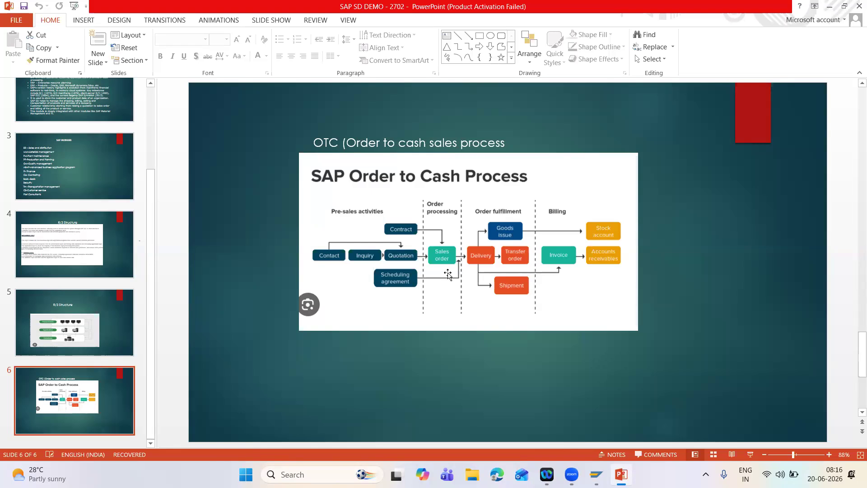
pyautogui.hotkey('alt', 'Tab')
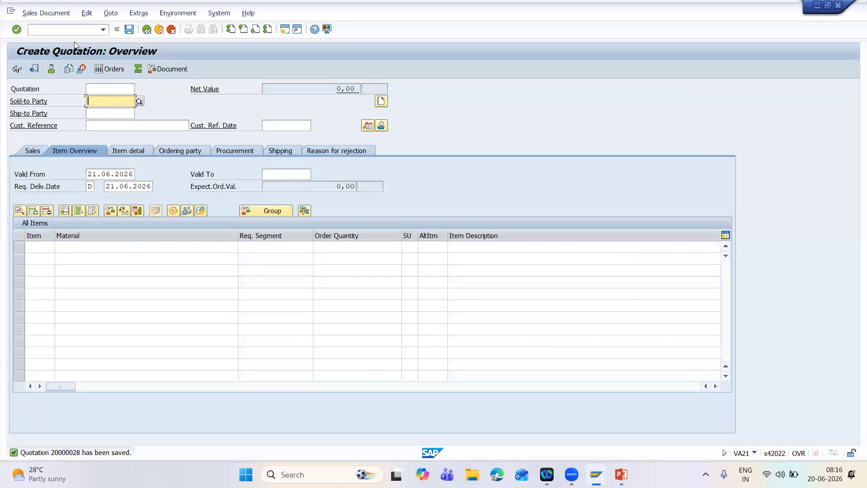
# Switch to the sales order creation transaction VA01 and choose order type ZKOR, Domestic sales order
pyautogui.click(73, 29)
pyautogui.write('/nva01')
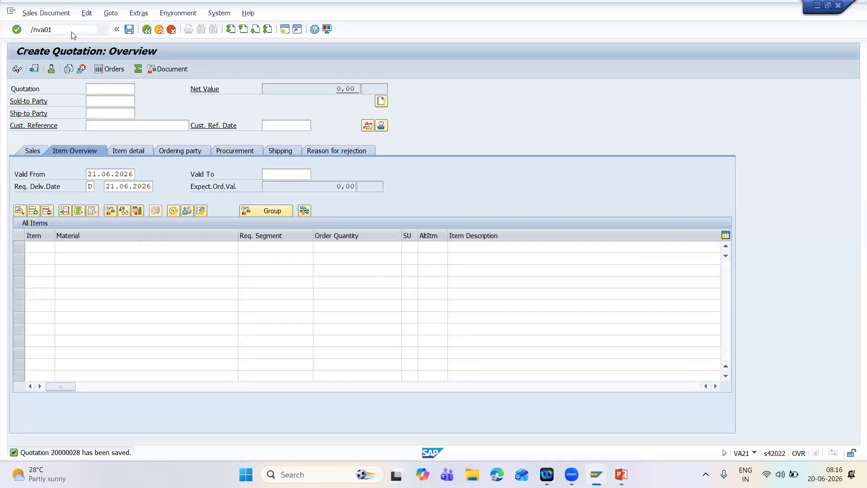
pyautogui.press('Return')
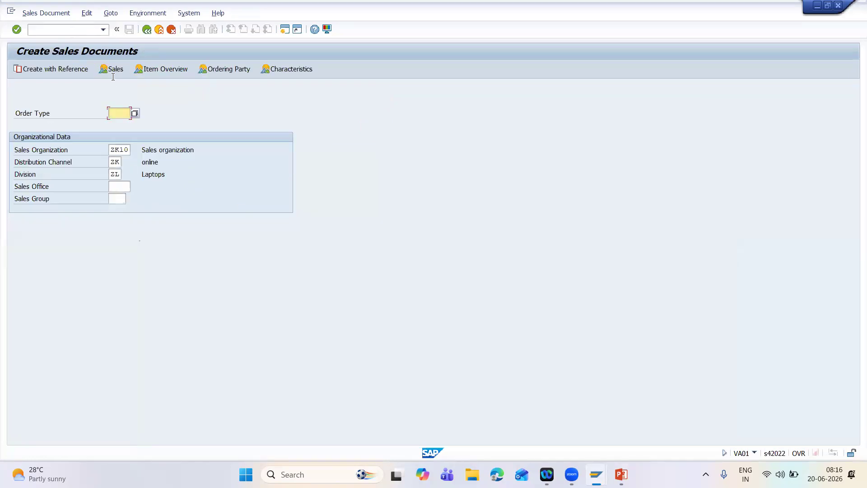
pyautogui.click(135, 114)
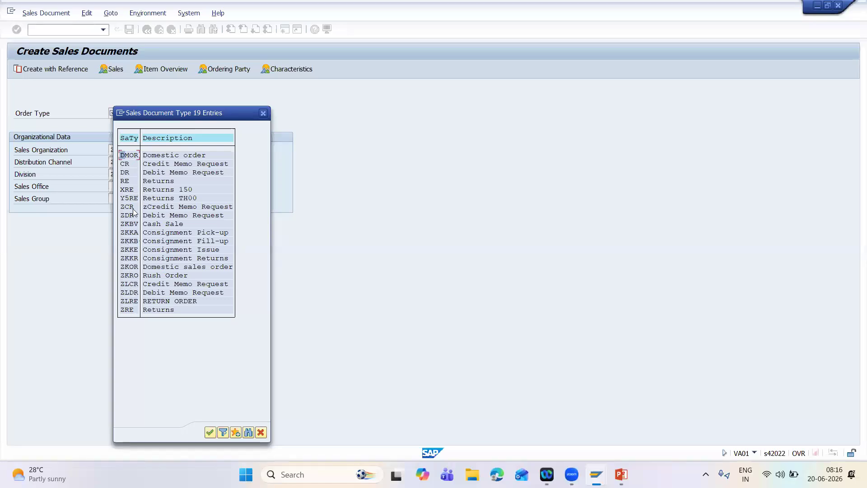
pyautogui.click(131, 268)
pyautogui.click(210, 432)
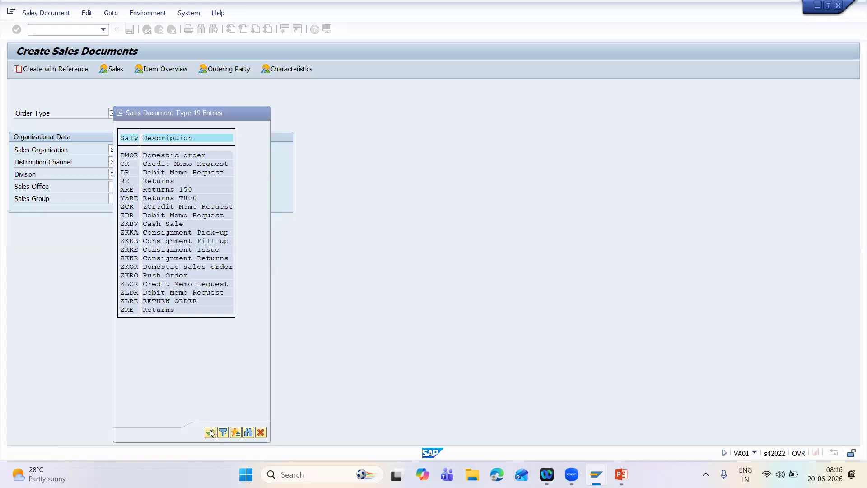
# Create the sales order with reference to the quotation dated 21.06.2026, found among the customer's quotations, and copy its data
pyautogui.click(59, 69)
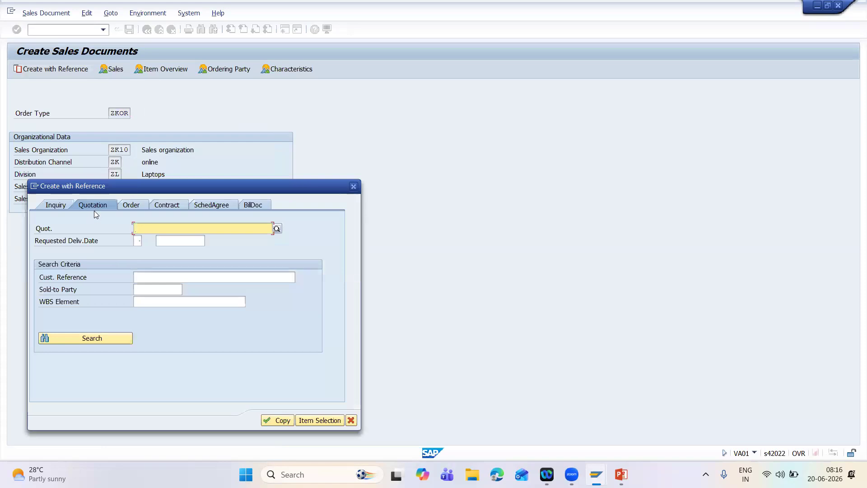
pyautogui.click(276, 229)
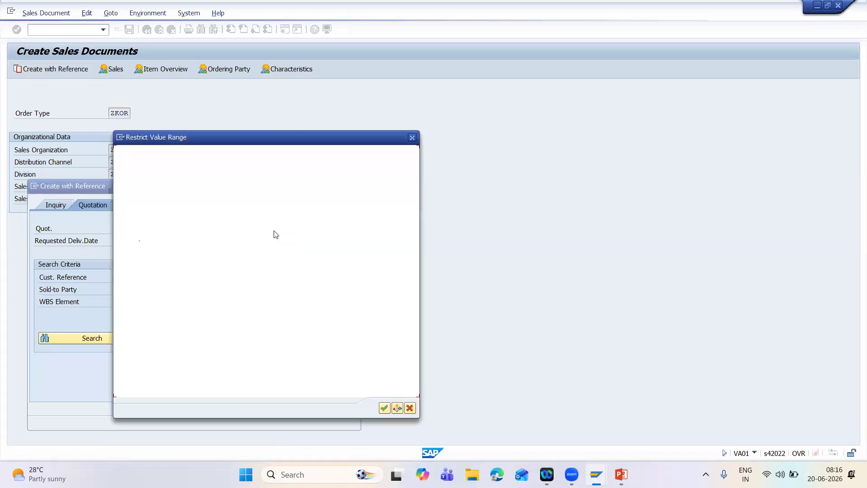
pyautogui.click(383, 408)
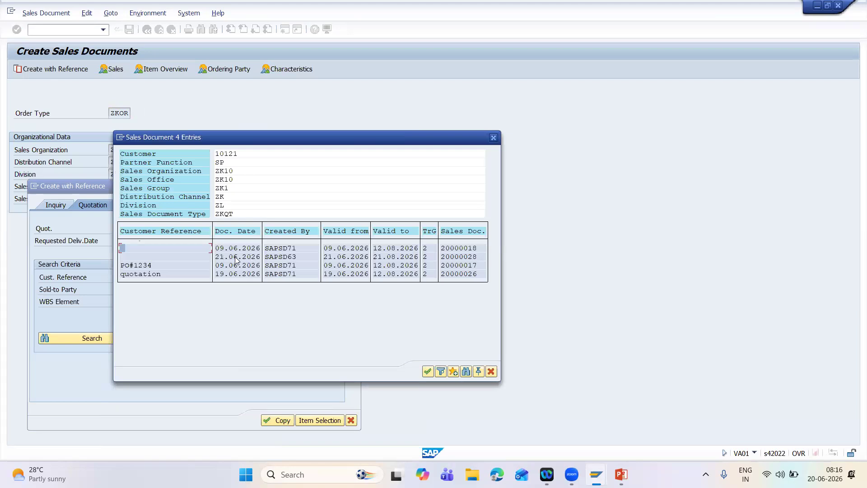
pyautogui.click(468, 256)
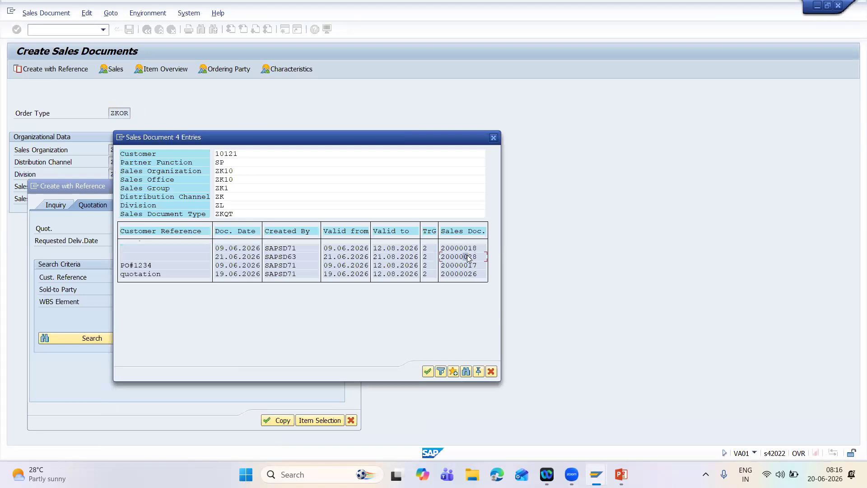
pyautogui.click(427, 371)
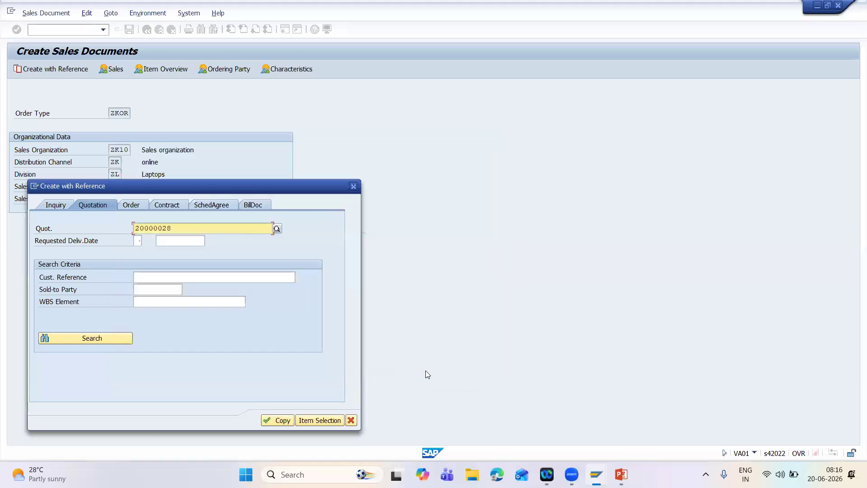
pyautogui.click(289, 419)
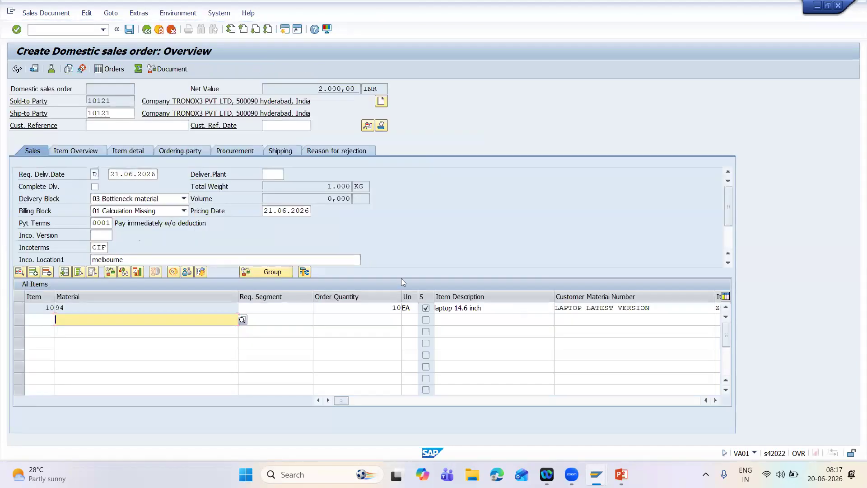
# Enter the customer's purchase order number as the order's customer reference and check the document for incomplete data
pyautogui.click(122, 128)
pyautogui.click(121, 143)
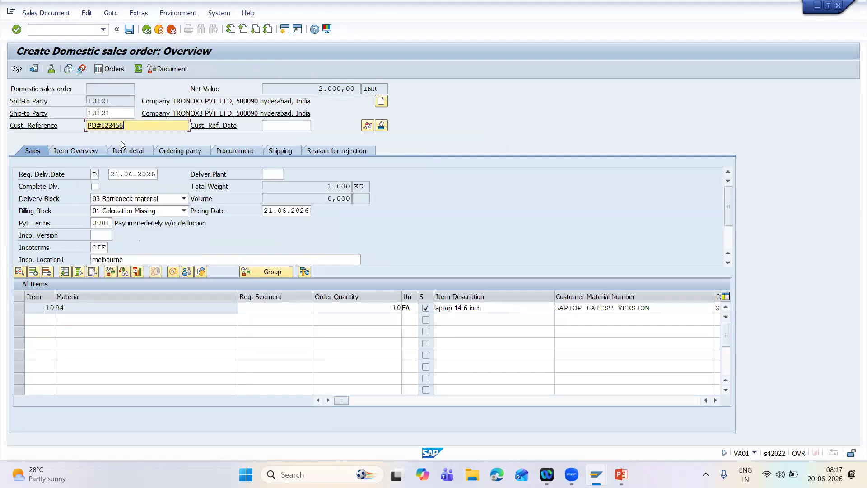
pyautogui.write('4')
pyautogui.press('Return')
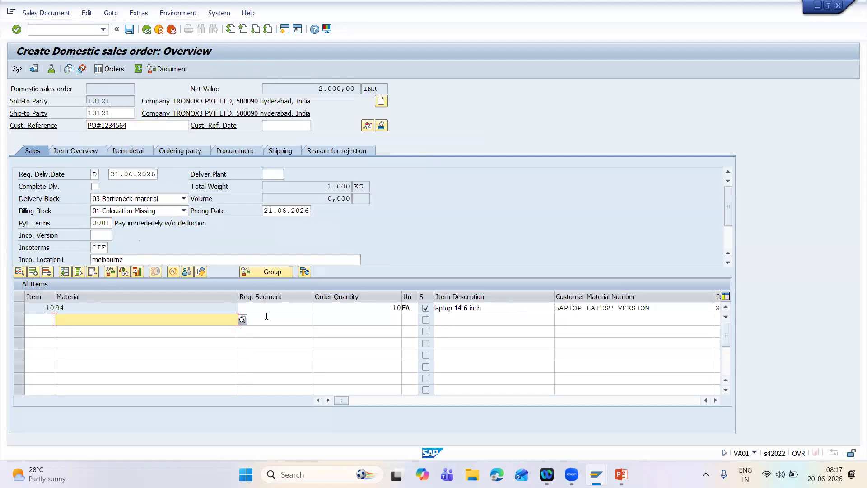
pyautogui.click(87, 13)
pyautogui.click(108, 148)
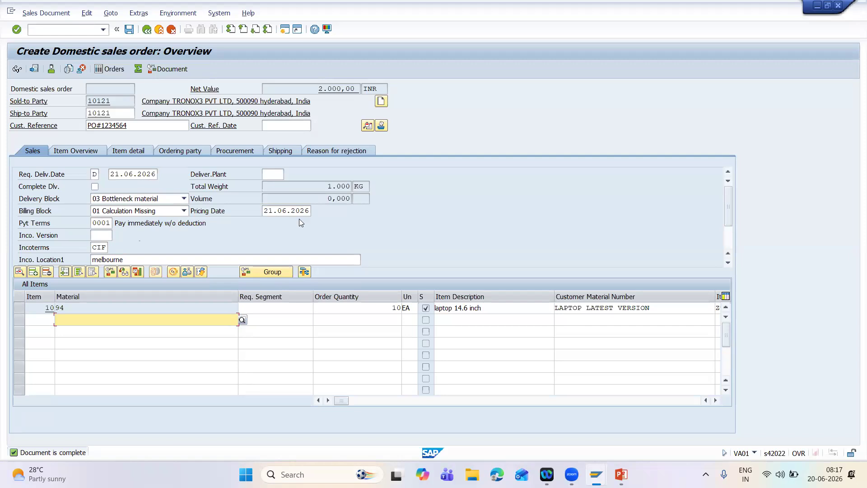
# Review the order's header data for sales, shipping, billing document, electronic payments and billing plan, and return to the overview
pyautogui.click(367, 125)
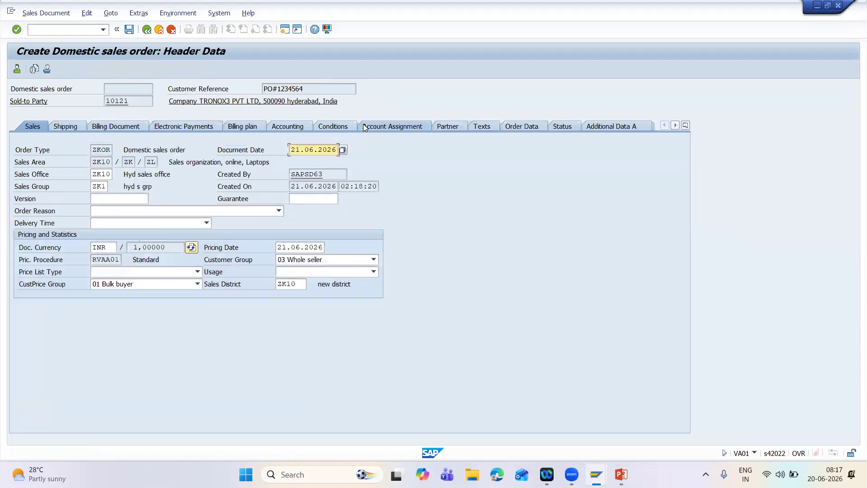
pyautogui.click(68, 127)
pyautogui.click(112, 127)
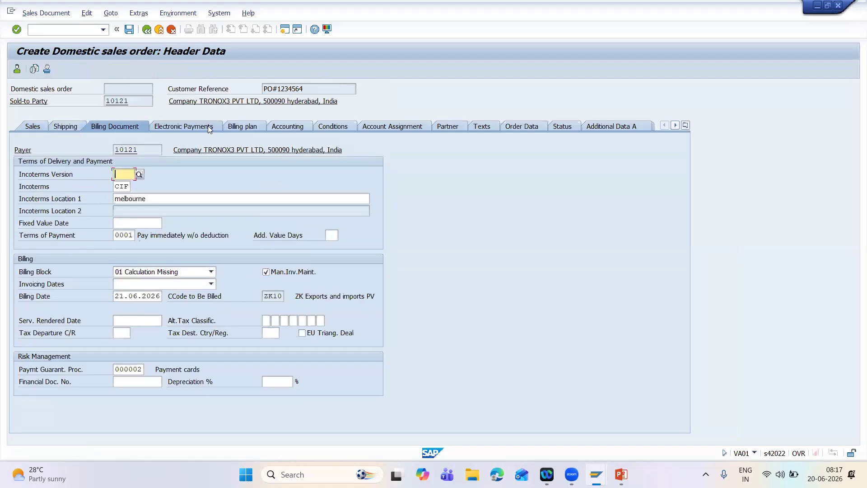
pyautogui.click(208, 125)
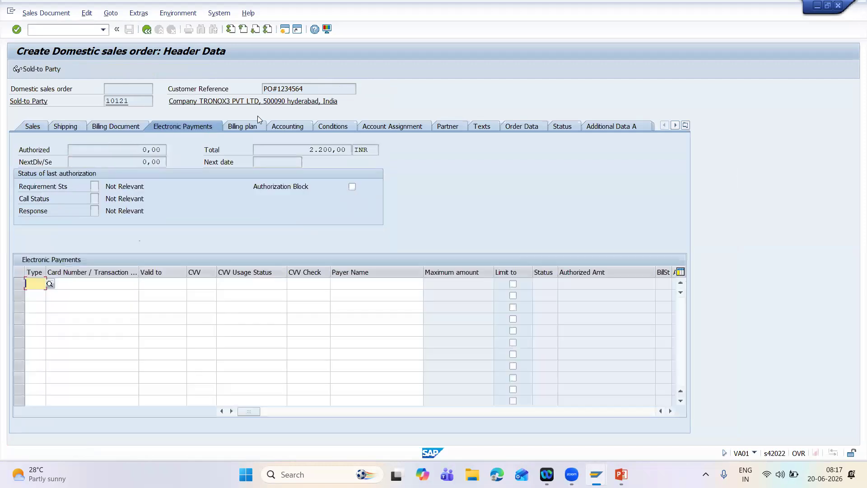
pyautogui.click(251, 122)
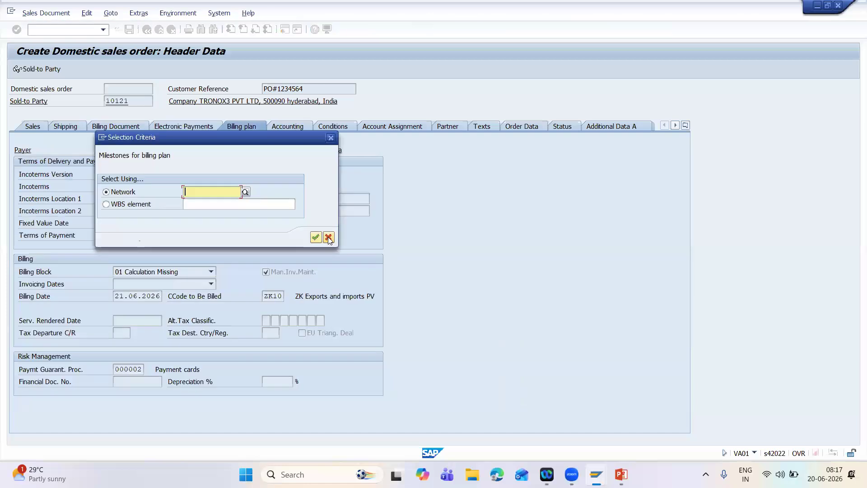
pyautogui.click(328, 236)
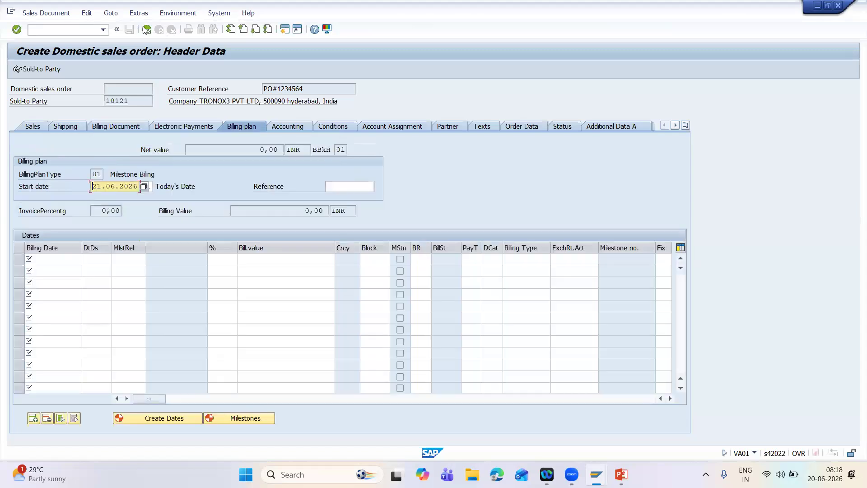
pyautogui.click(147, 30)
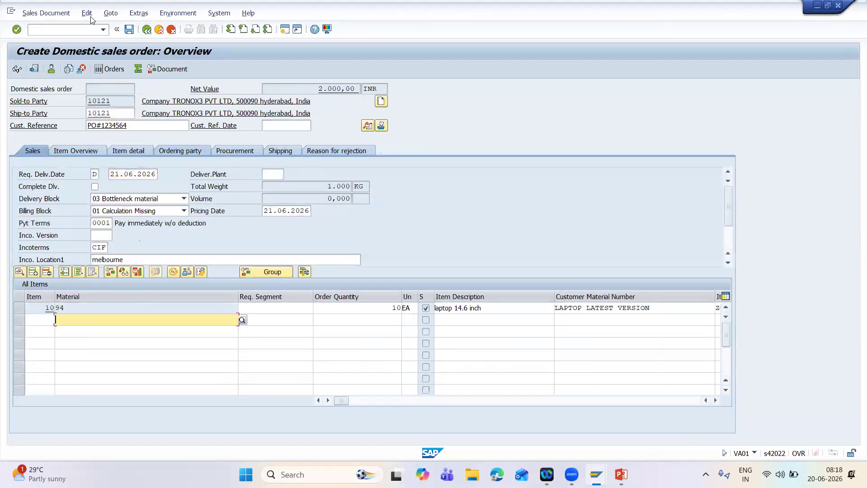
# Check the domestic sales order for incomplete data again and save it
pyautogui.click(86, 13)
pyautogui.click(107, 148)
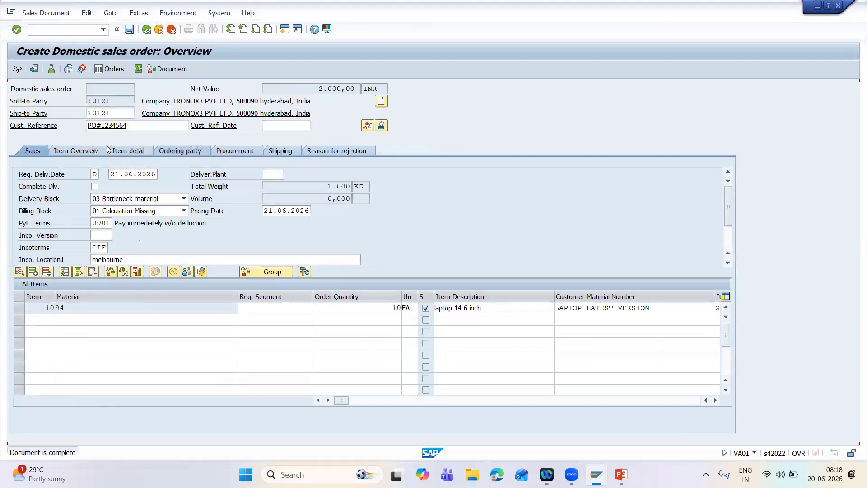
pyautogui.click(129, 30)
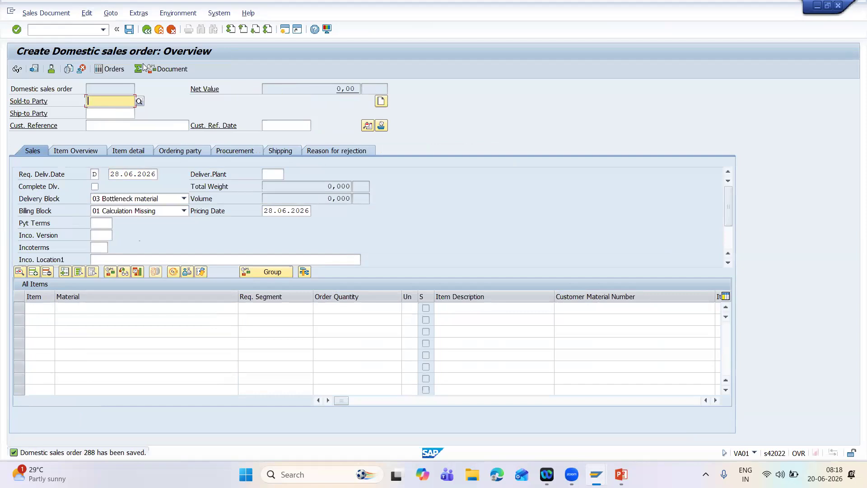
# Switch to transaction VL01N and try to create an outbound delivery for the saved sales order from shipping point ZK10
pyautogui.click(79, 28)
pyautogui.write('/n')
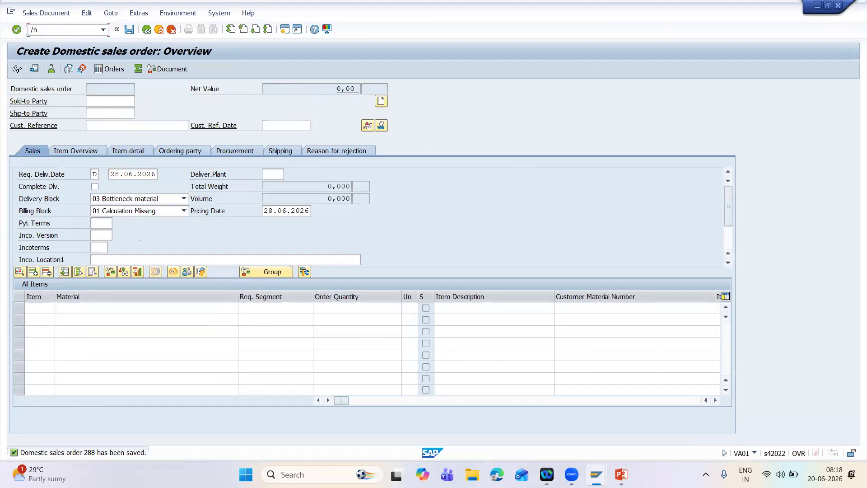
pyautogui.write('vl01n')
pyautogui.press('Return')
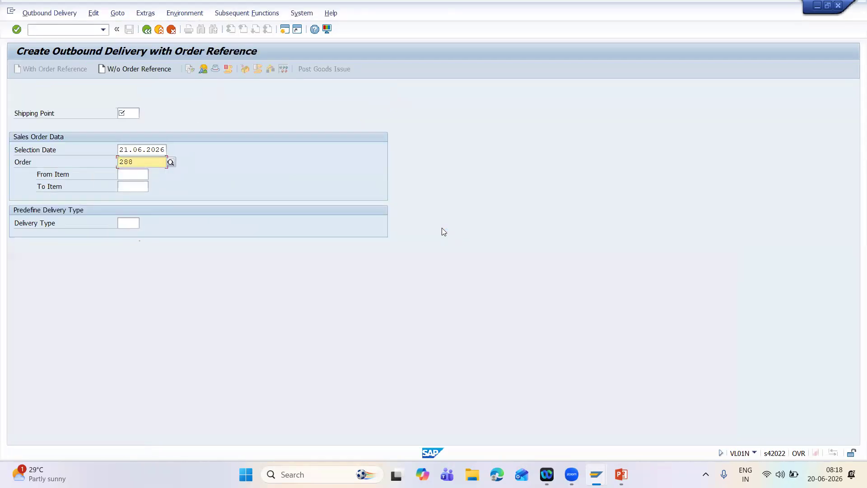
pyautogui.click(130, 113)
pyautogui.write('zk10')
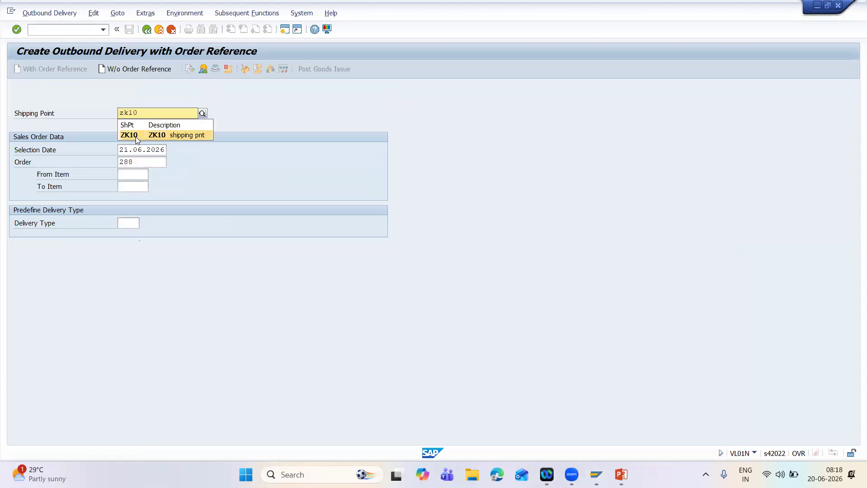
pyautogui.click(136, 136)
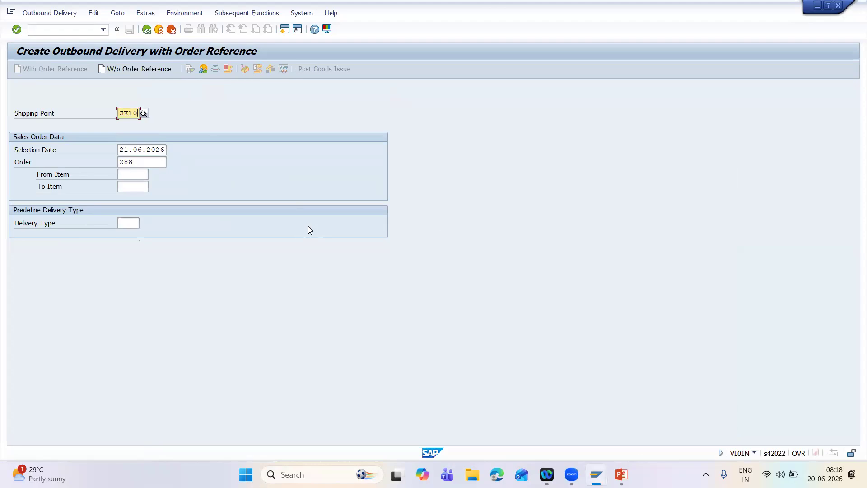
pyautogui.doubleClick(148, 164)
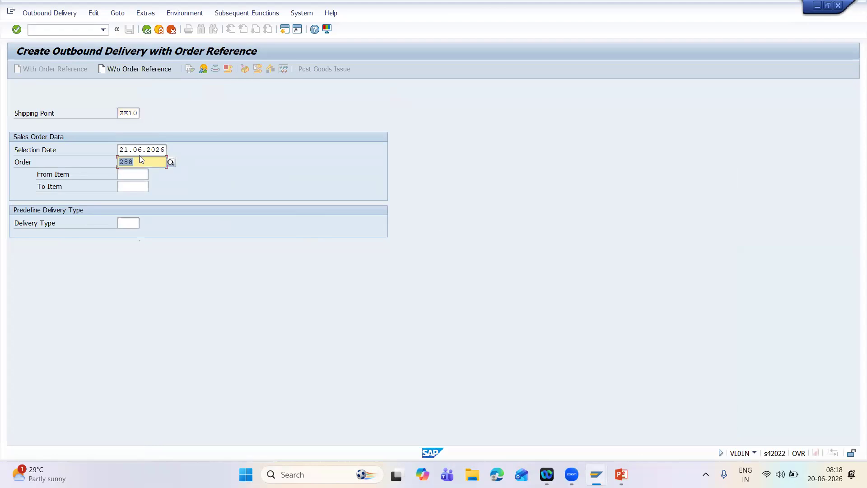
pyautogui.press('Return')
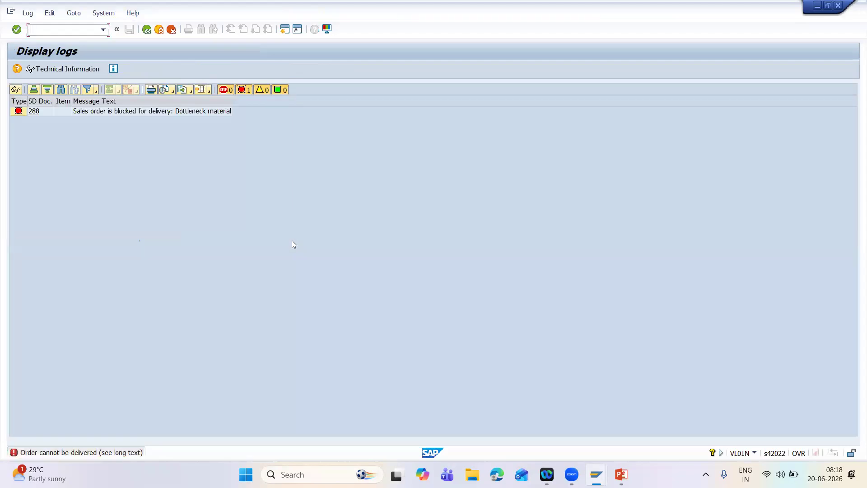
# Switch to transaction VA02 and open the saved domestic sales order for changes
pyautogui.write('/nva02')
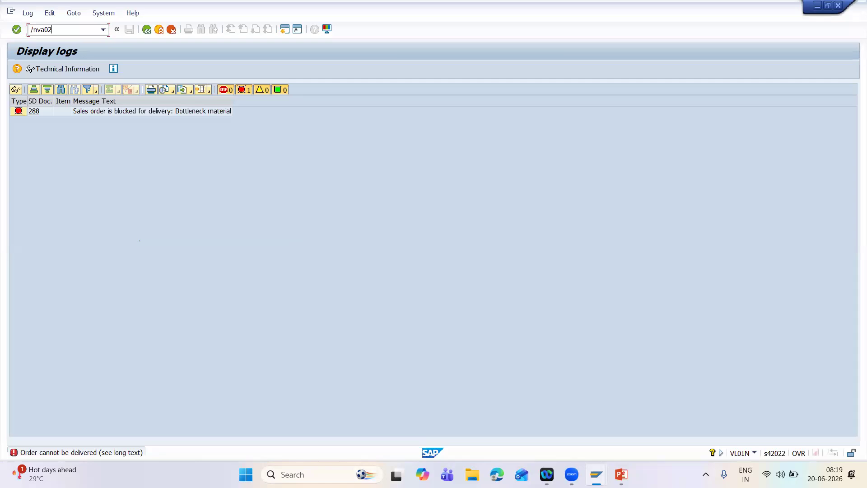
pyautogui.press('Return')
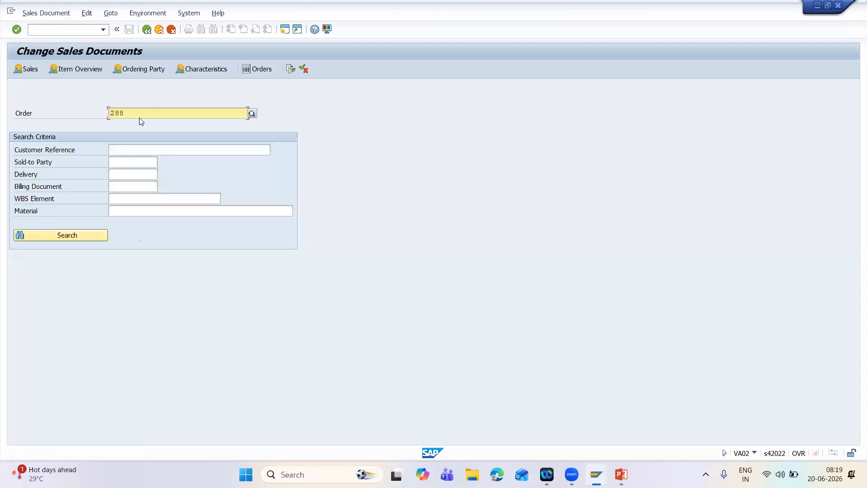
pyautogui.press('Return')
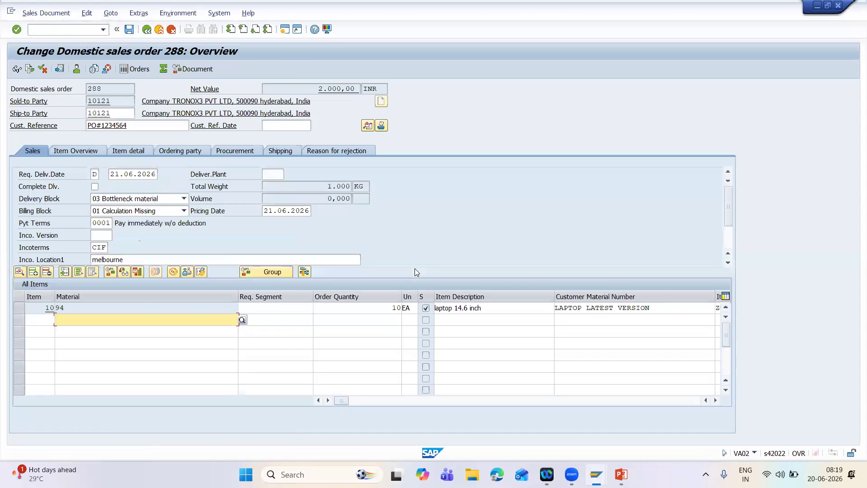
# Clear both the delivery block and the billing block of the sales order
pyautogui.click(183, 198)
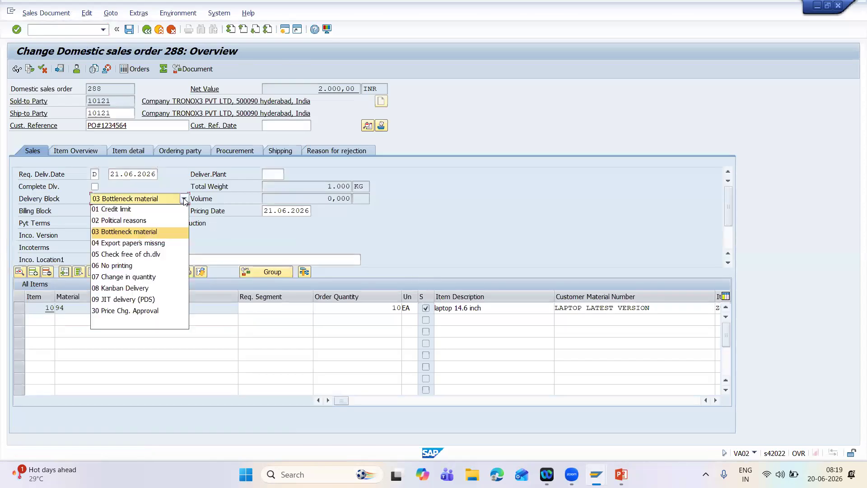
pyautogui.click(152, 322)
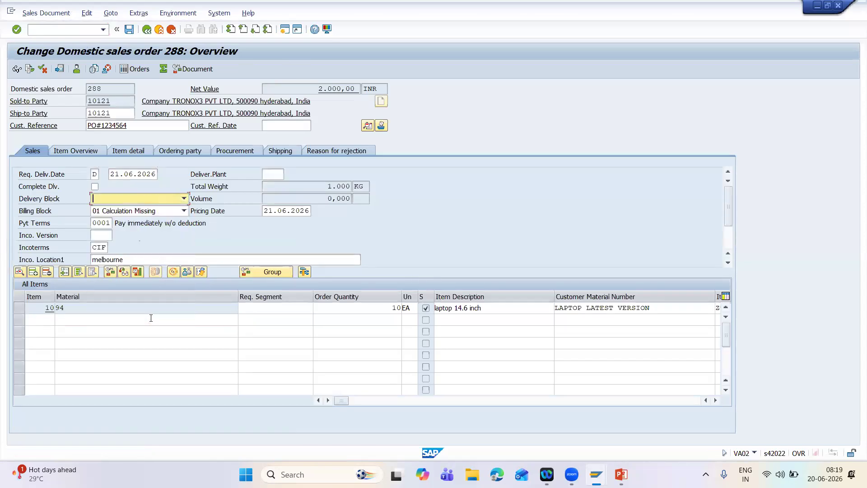
pyautogui.click(184, 211)
pyautogui.scroll(-1, 181, 358)
pyautogui.scroll(-1, 180, 357)
pyautogui.click(174, 368)
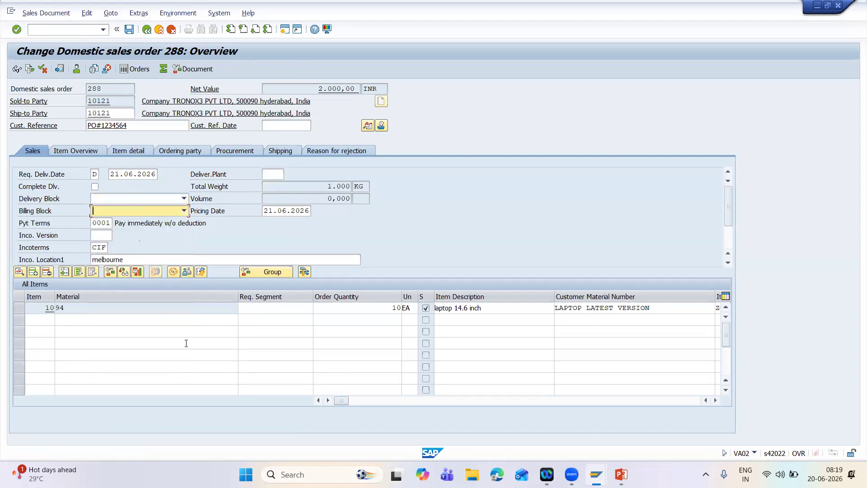
# Examine the laptop item's schedule lines and shipping data, and save the changed sales order
pyautogui.doubleClick(186, 311)
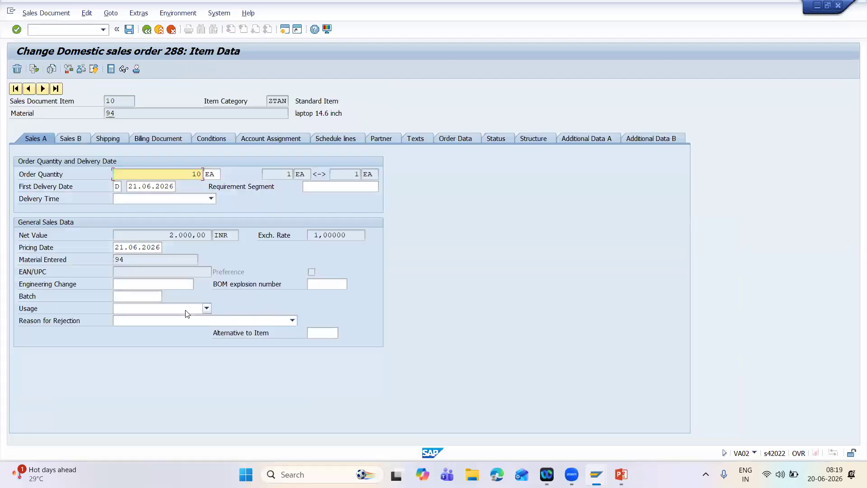
pyautogui.click(350, 136)
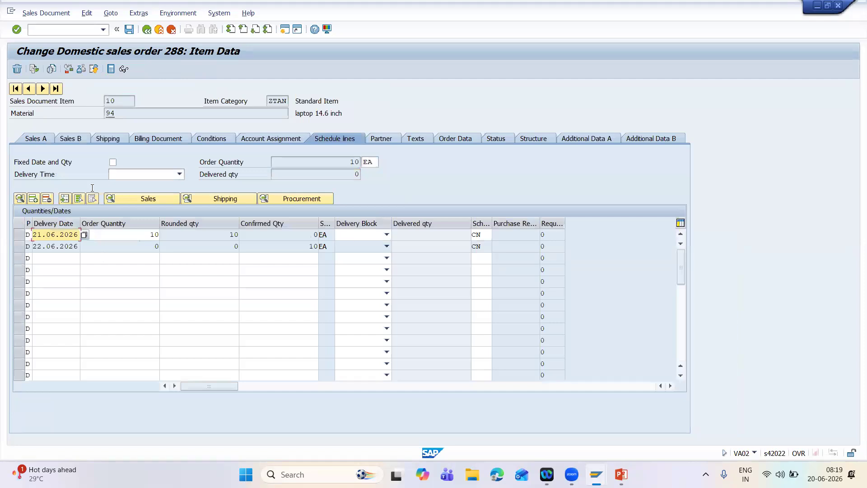
pyautogui.click(103, 140)
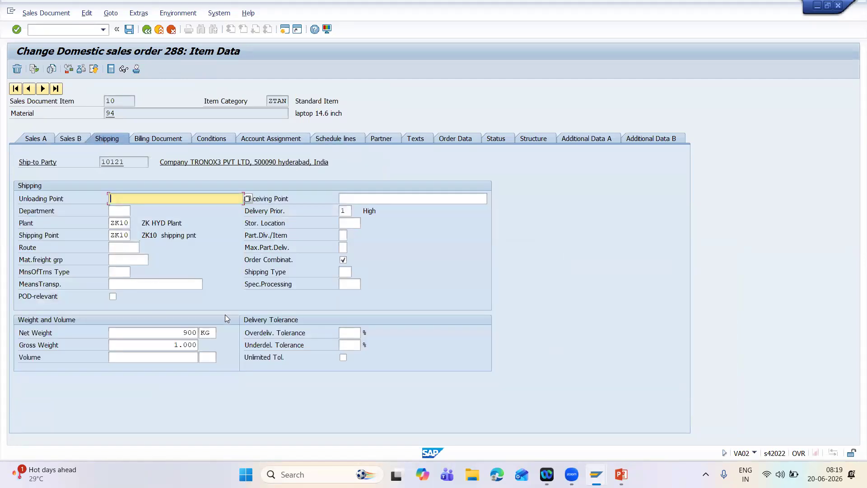
pyautogui.click(346, 139)
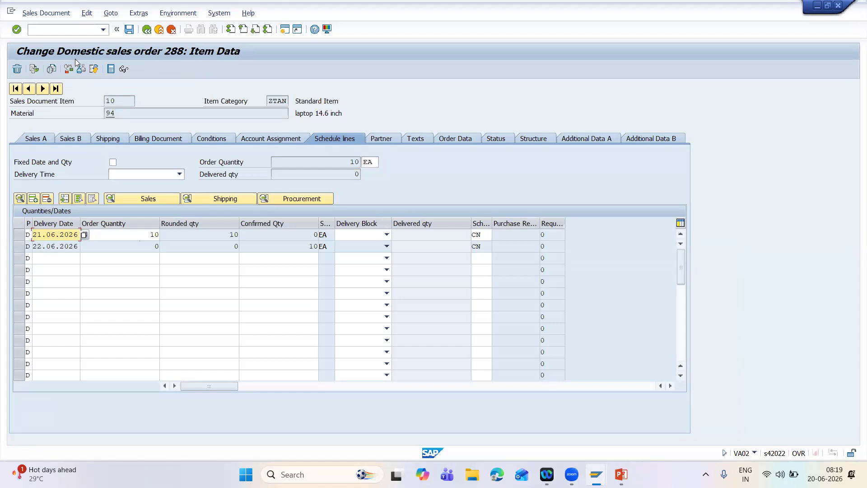
pyautogui.click(129, 30)
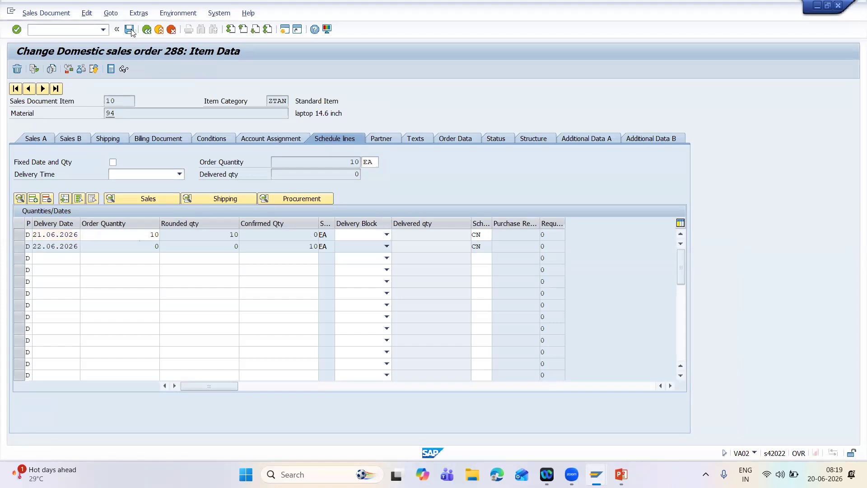
# Return to transaction VL01N, create the order's outbound delivery with selection date 22.06.2026, and save it
pyautogui.write('/')
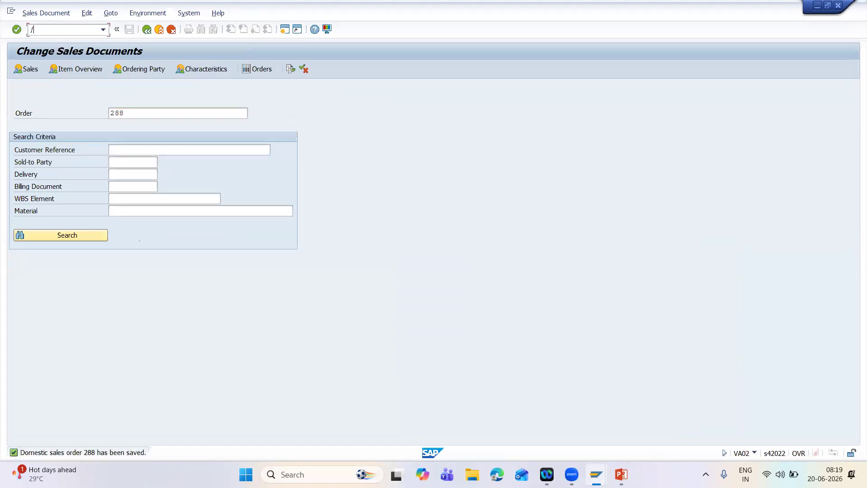
pyautogui.write('nvl01n')
pyautogui.press('Return')
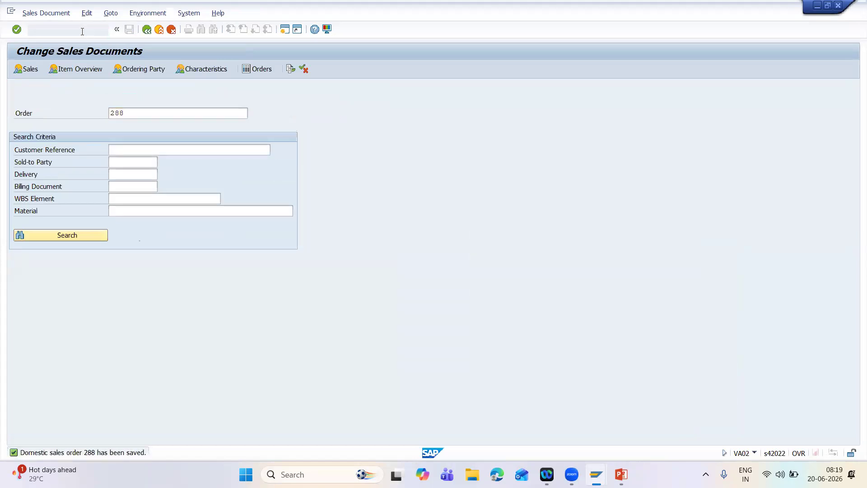
pyautogui.click(165, 150)
pyautogui.click(171, 150)
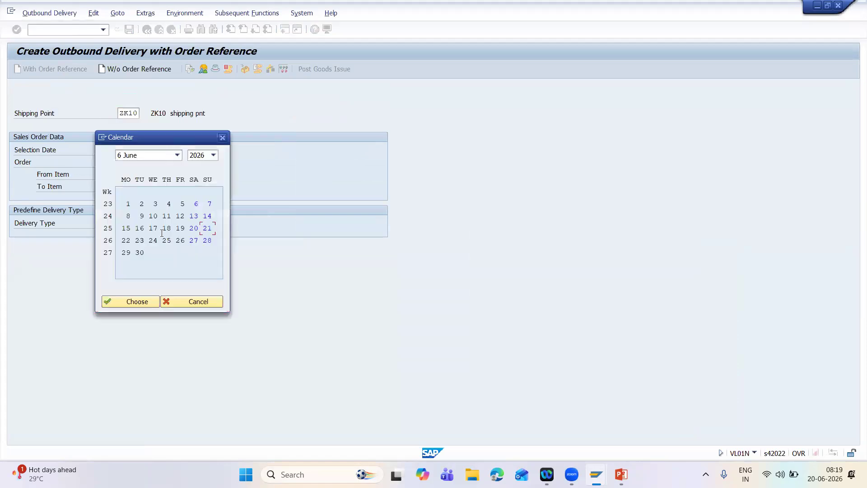
pyautogui.doubleClick(124, 242)
pyautogui.press('Return')
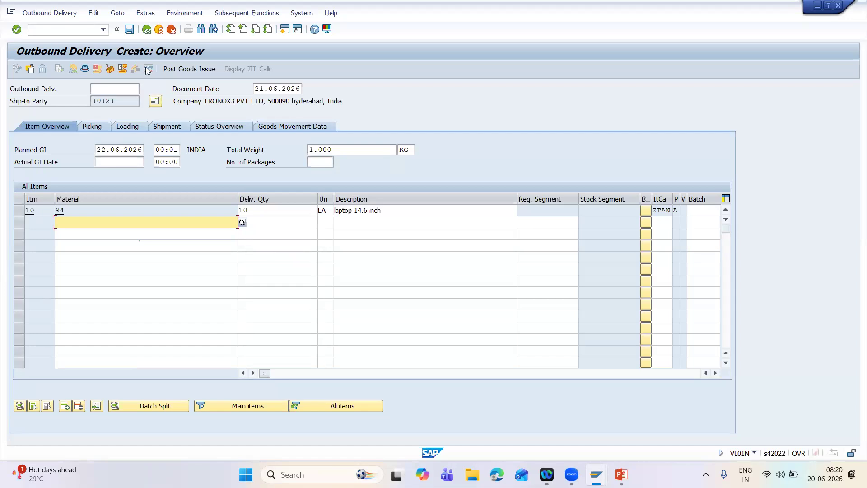
pyautogui.click(129, 31)
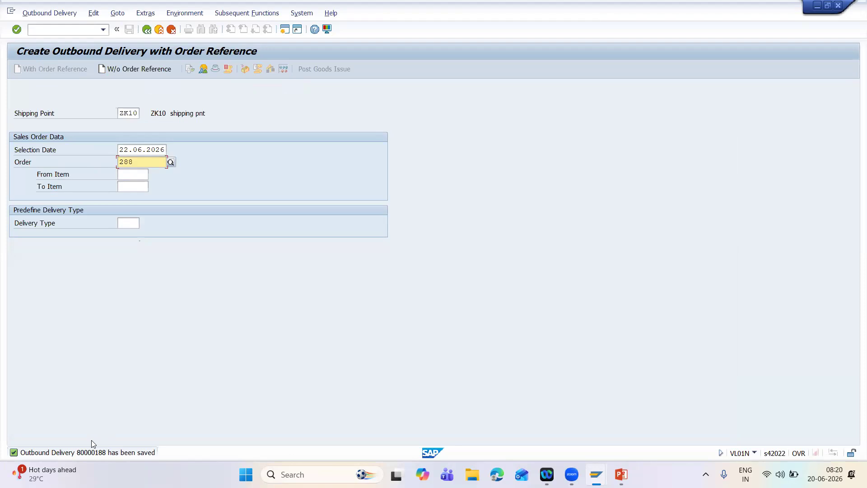
# Switch to PowerPoint to view the order fulfillment stage on the order to cash slide, and return to SAP
pyautogui.hotkey('alt', 'Tab')
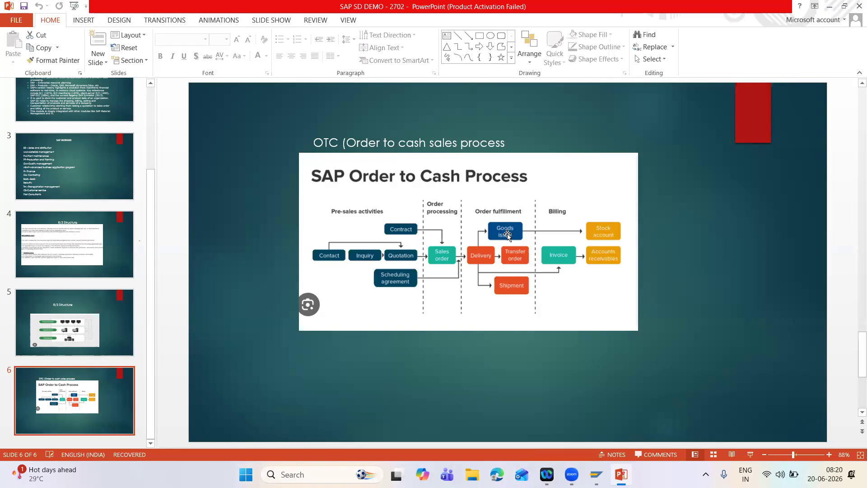
pyautogui.hotkey('alt', 'Tab')
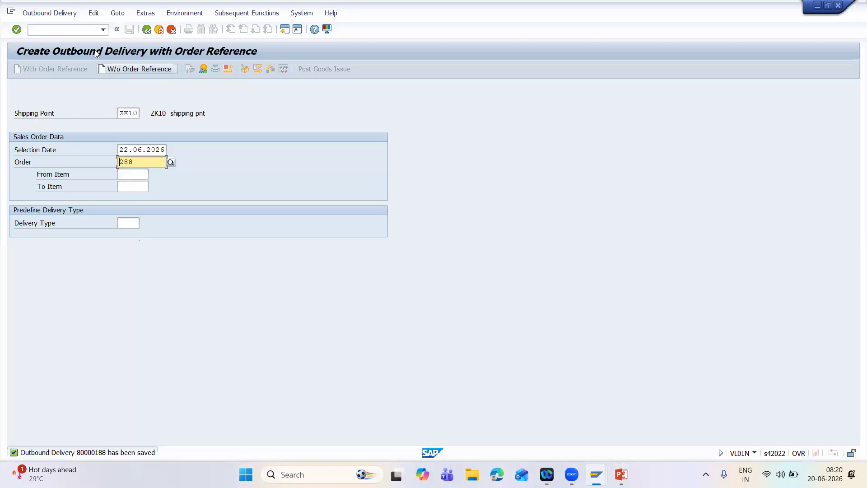
# Go to transaction VL02N and open the saved outbound delivery for changes
pyautogui.click(88, 29)
pyautogui.write('/')
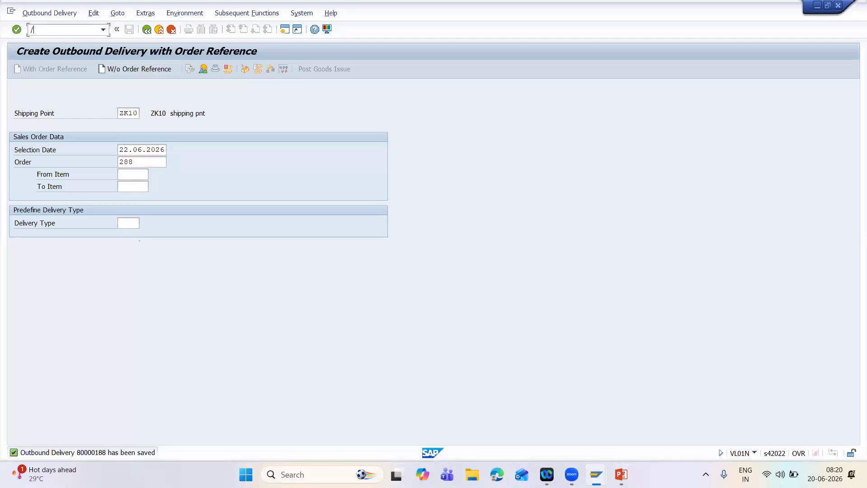
pyautogui.write('nvl02n')
pyautogui.press('Return')
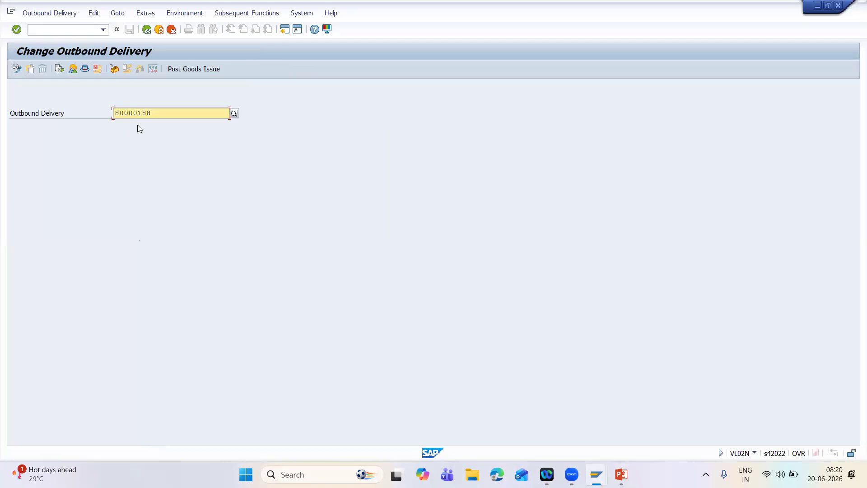
pyautogui.press('Return')
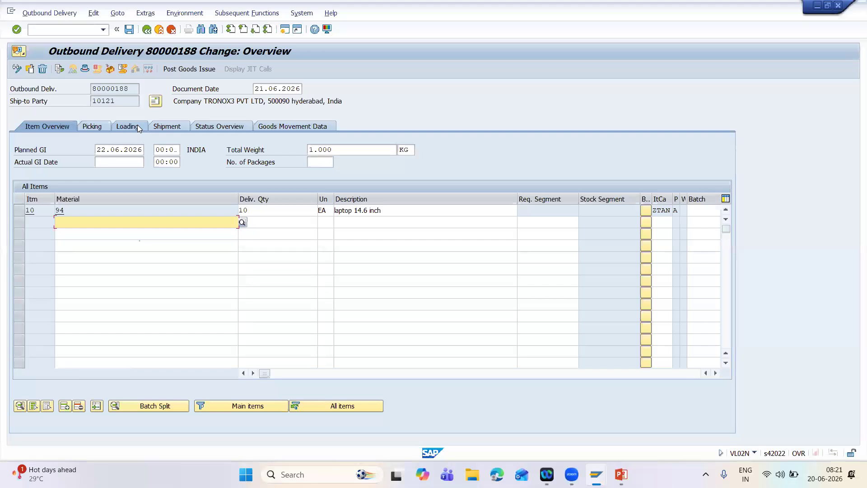
# In the delivery's picking data, set the laptop item's storage location to ZK10 and its picked quantity to 10
pyautogui.click(83, 127)
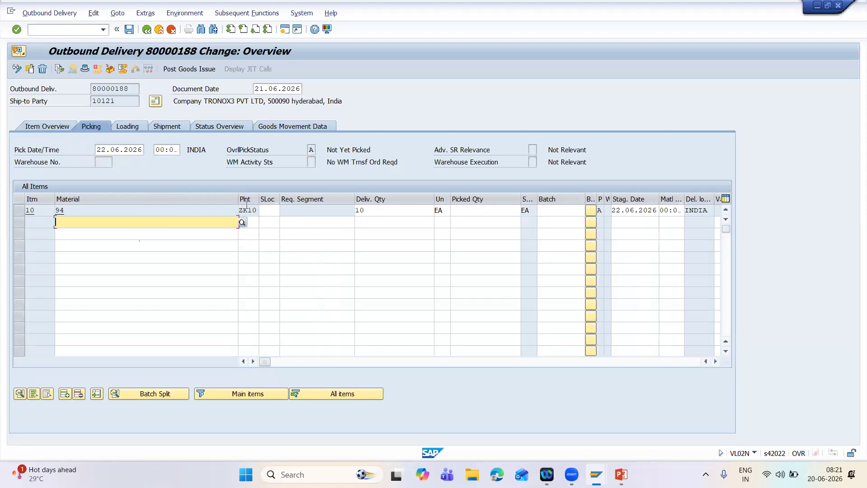
pyautogui.click(267, 211)
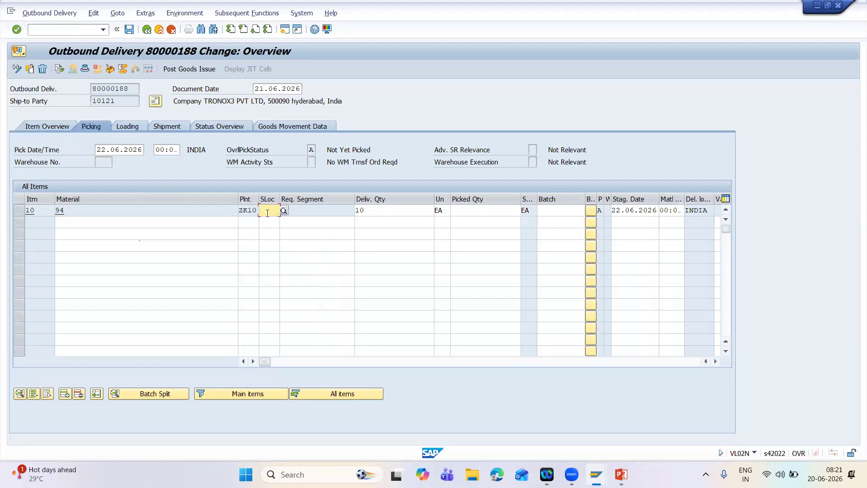
pyautogui.click(284, 211)
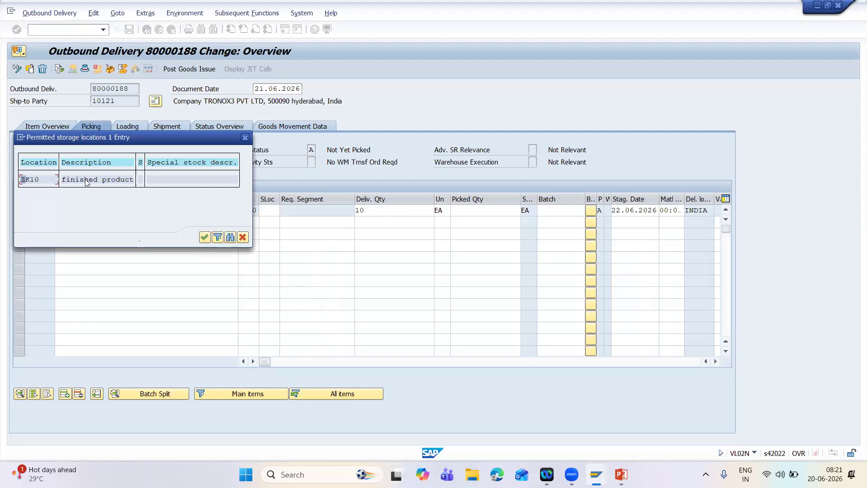
pyautogui.doubleClick(30, 181)
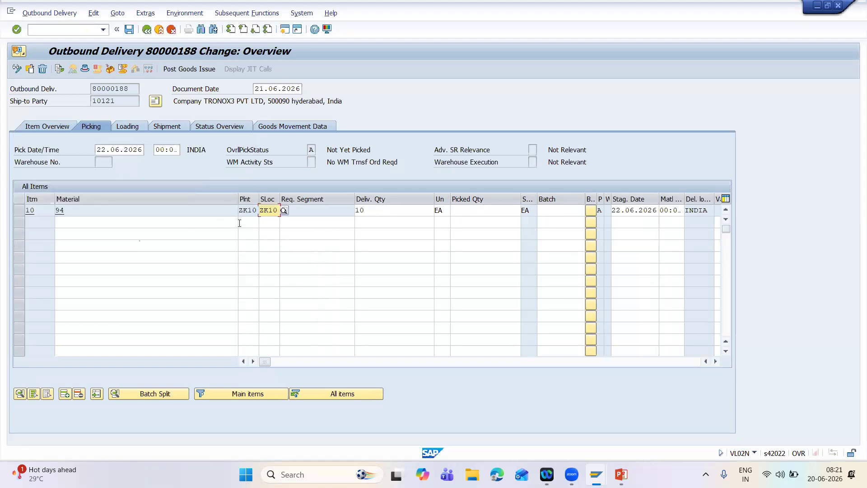
pyautogui.moveTo(366, 213); pyautogui.dragTo(349, 210)
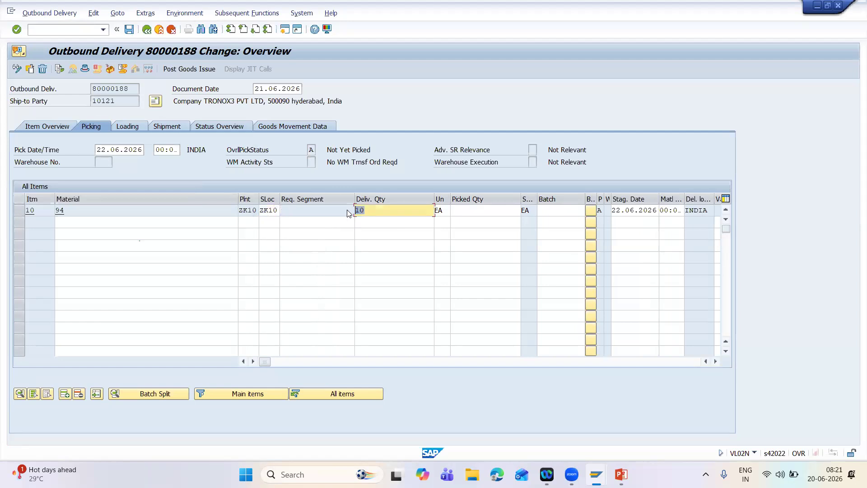
pyautogui.click(459, 214)
pyautogui.write('10')
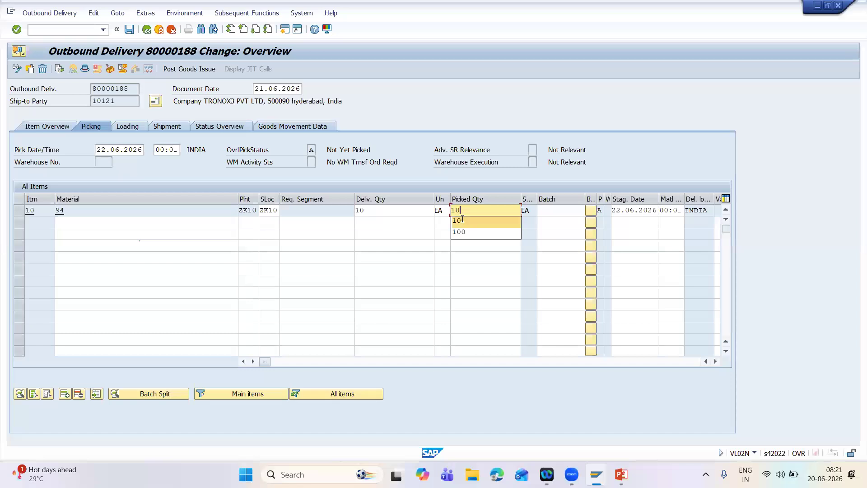
pyautogui.click(462, 220)
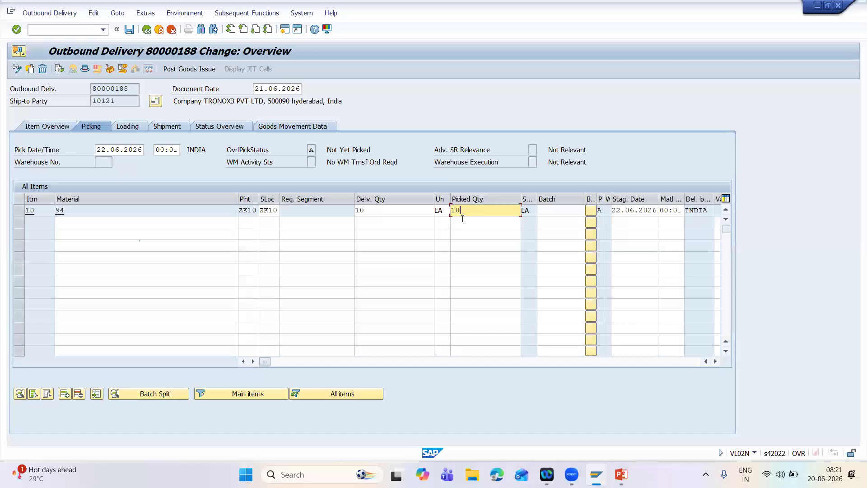
pyautogui.click(571, 211)
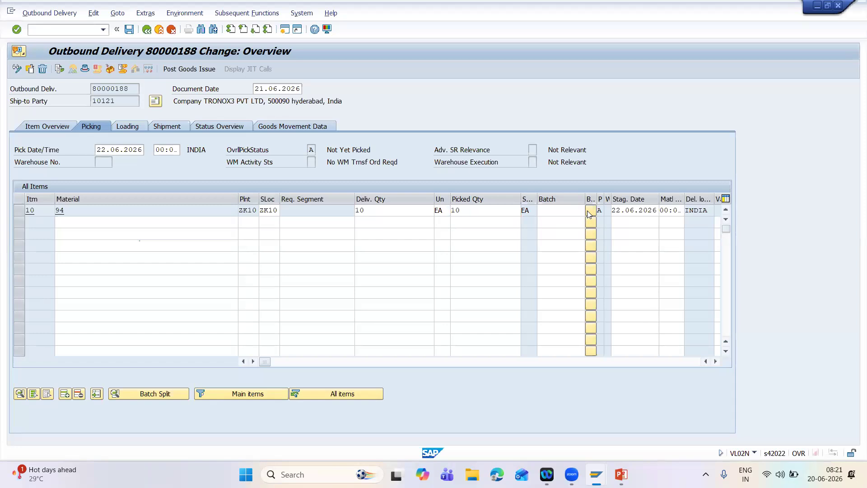
pyautogui.click(589, 210)
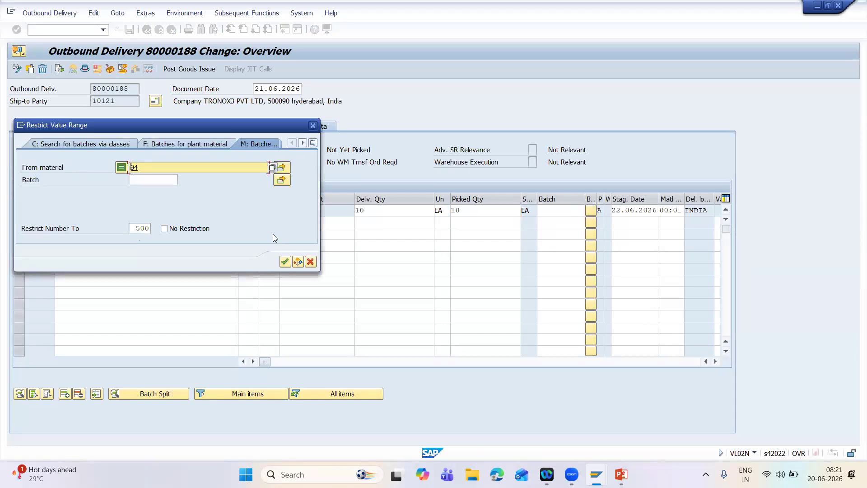
pyautogui.click(284, 262)
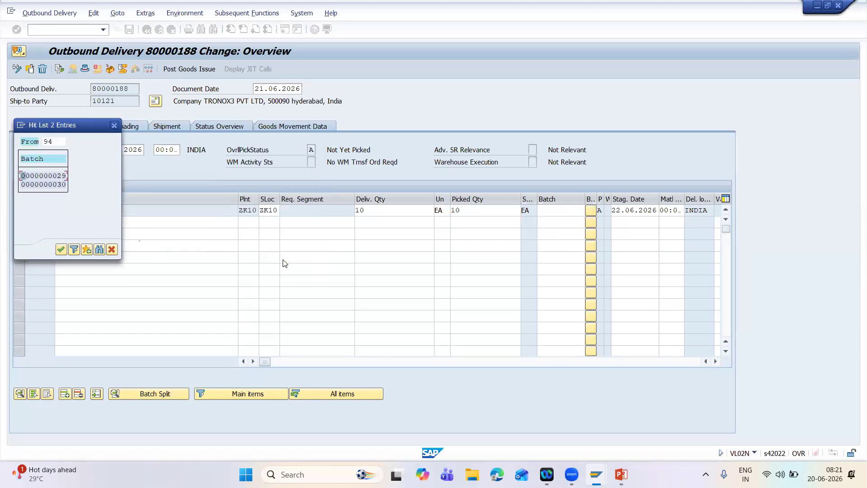
pyautogui.doubleClick(35, 177)
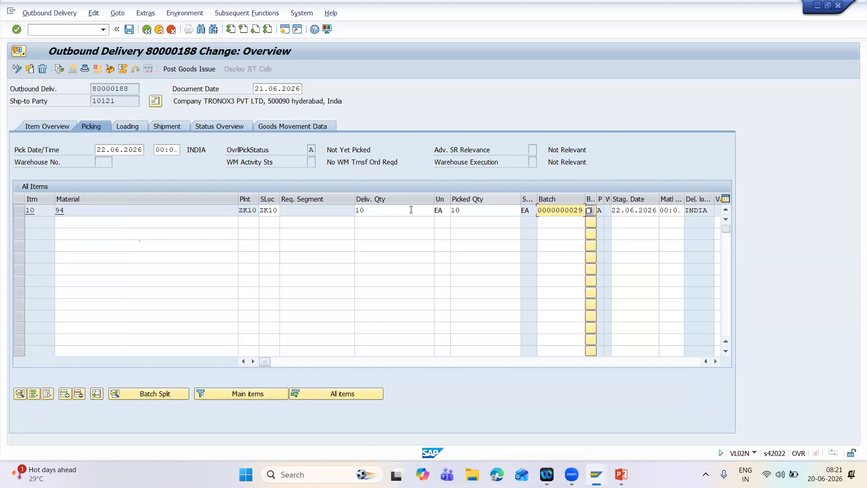
pyautogui.click(388, 256)
pyautogui.press('Return')
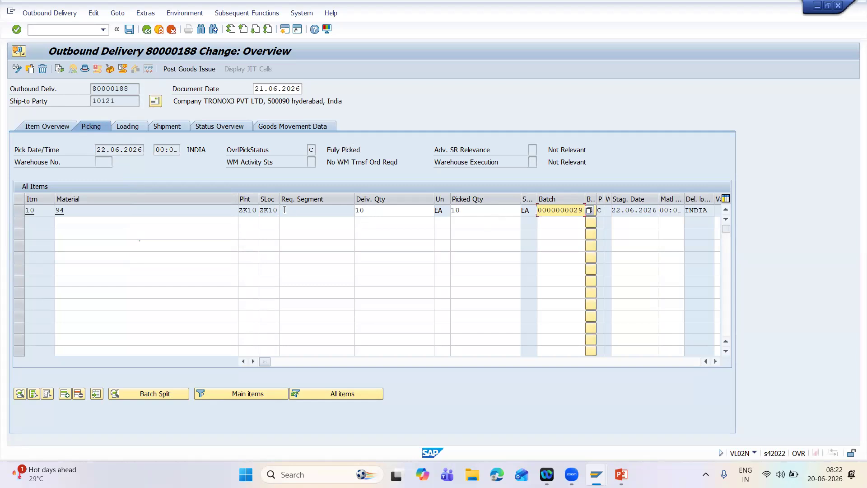
pyautogui.click(186, 70)
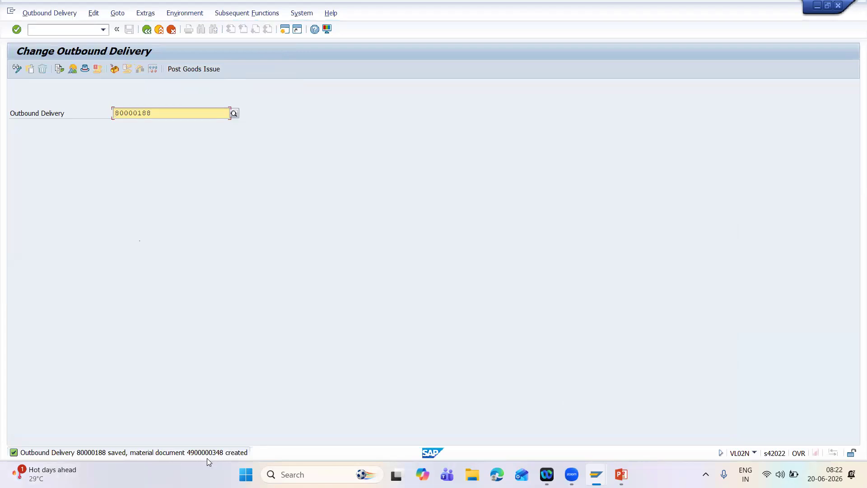
# Display the delivery's document flow and review its inquiry, quotation, sales order, delivery, picking request and goods issue entries
pyautogui.click(58, 68)
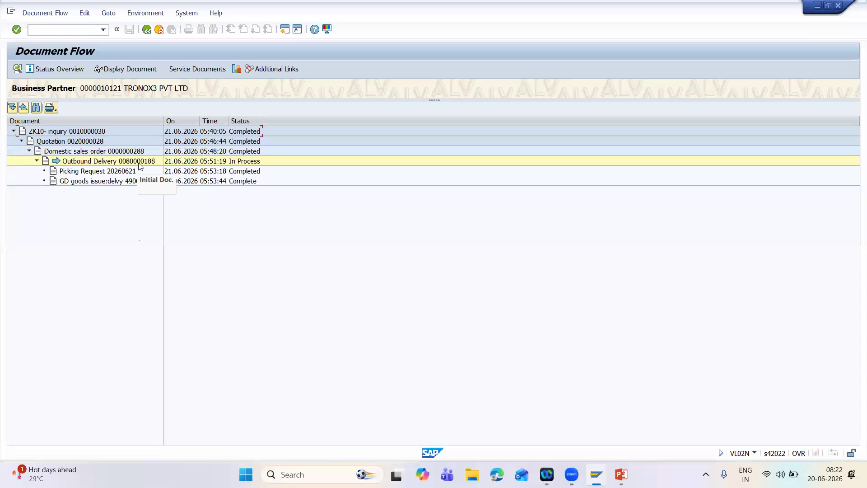
pyautogui.click(130, 152)
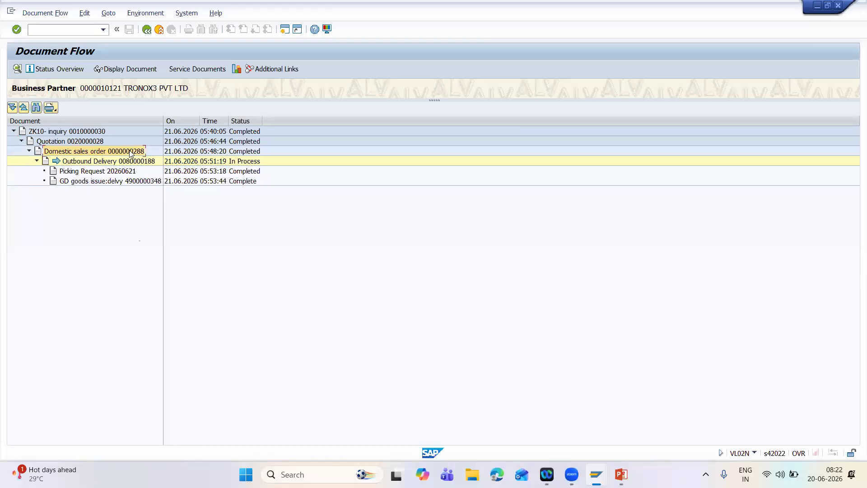
pyautogui.click(99, 141)
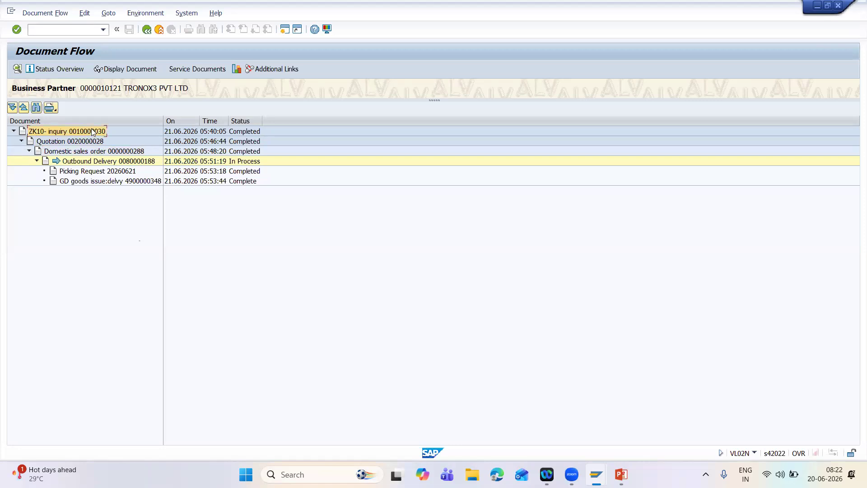
pyautogui.click(128, 162)
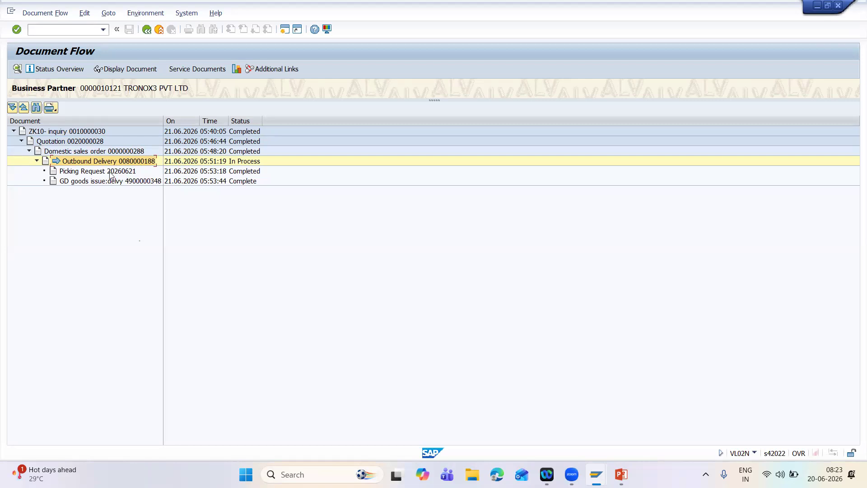
pyautogui.click(111, 173)
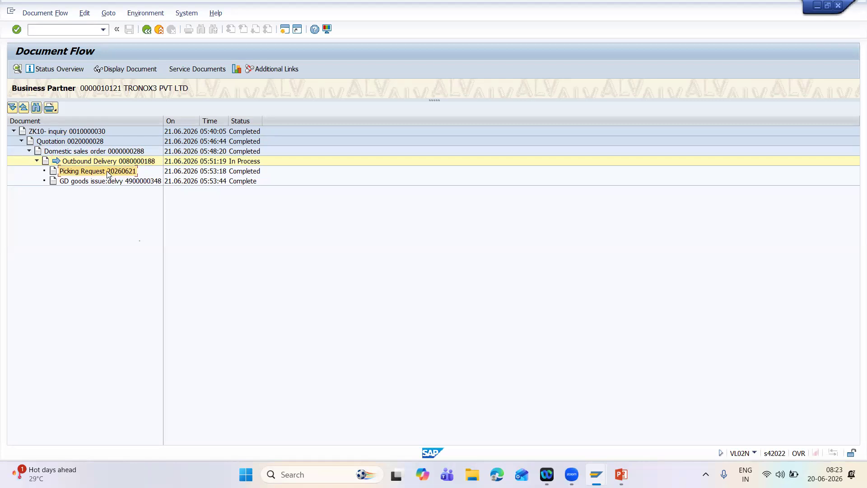
pyautogui.click(148, 182)
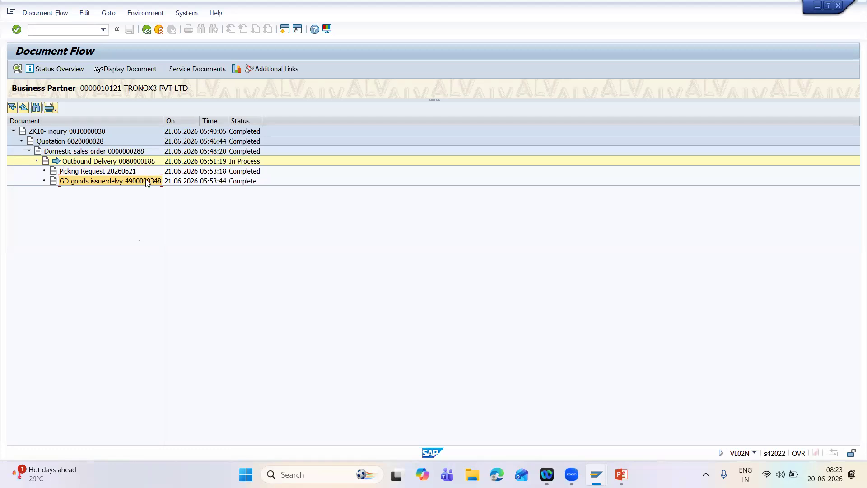
# Display the goods issue material document and examine the laptop line's movement and plant, material, quantity and batch details
pyautogui.click(131, 70)
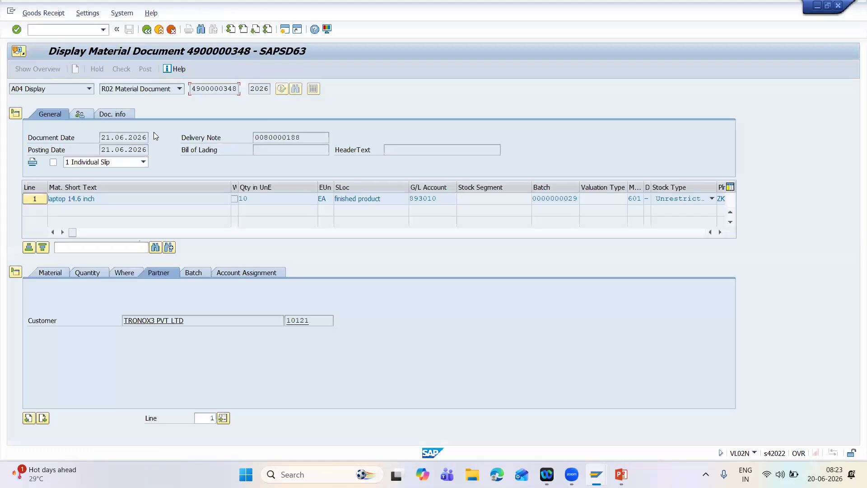
pyautogui.click(122, 273)
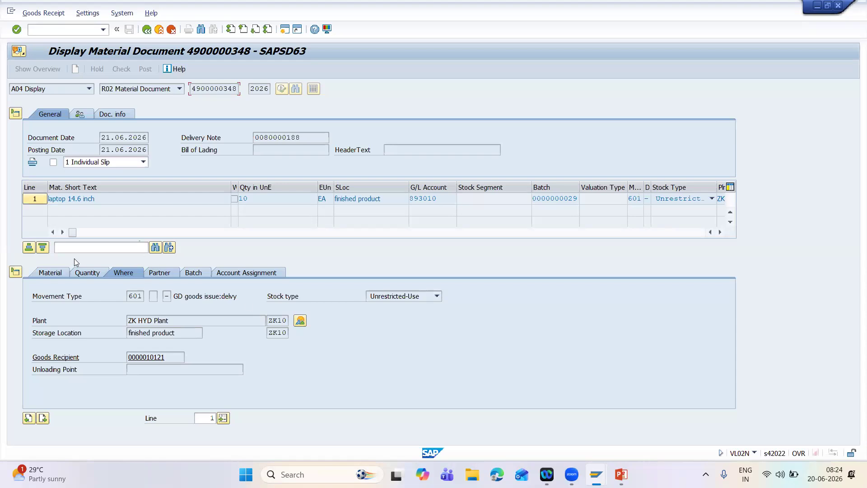
pyautogui.click(50, 271)
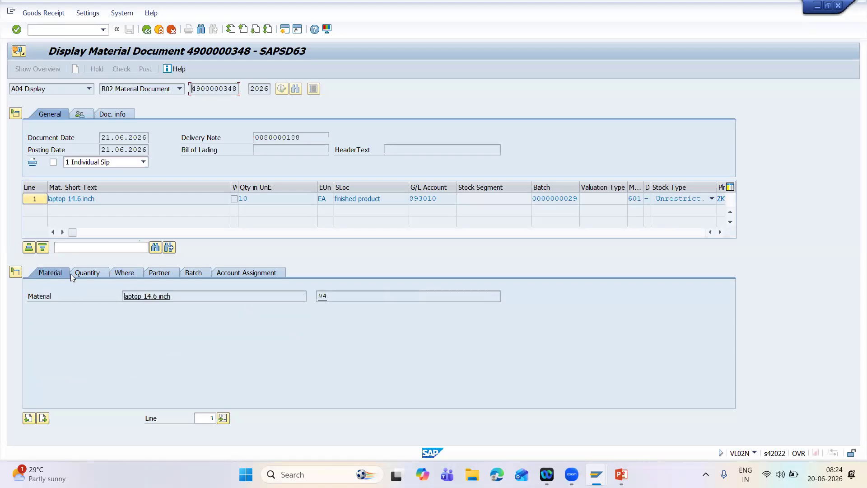
pyautogui.click(85, 273)
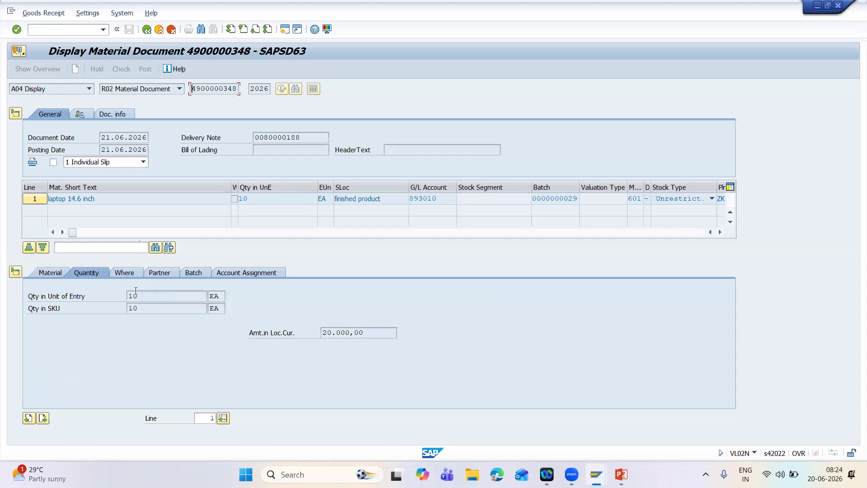
pyautogui.click(203, 273)
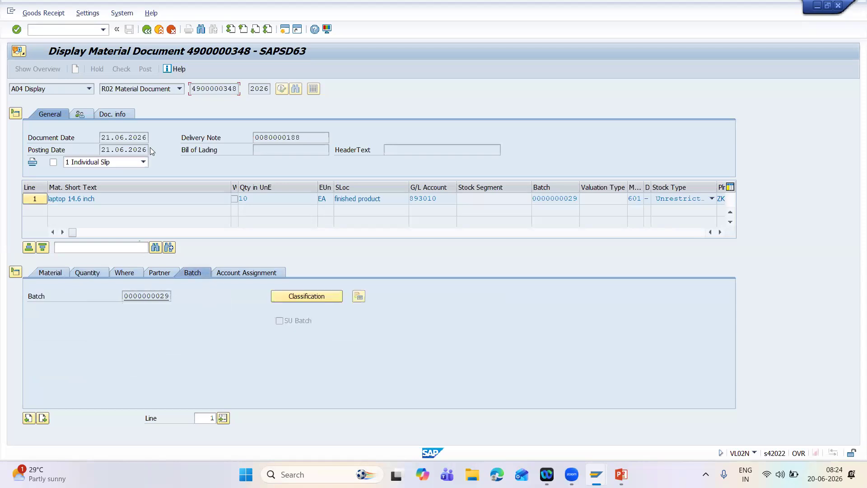
# Examine the accounting document linked to the goods issue, and return to the document flow
pyautogui.click(113, 114)
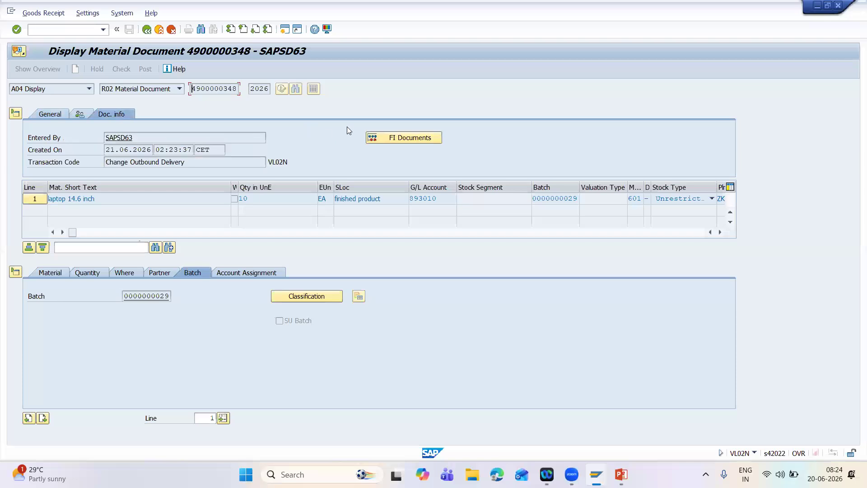
pyautogui.click(385, 137)
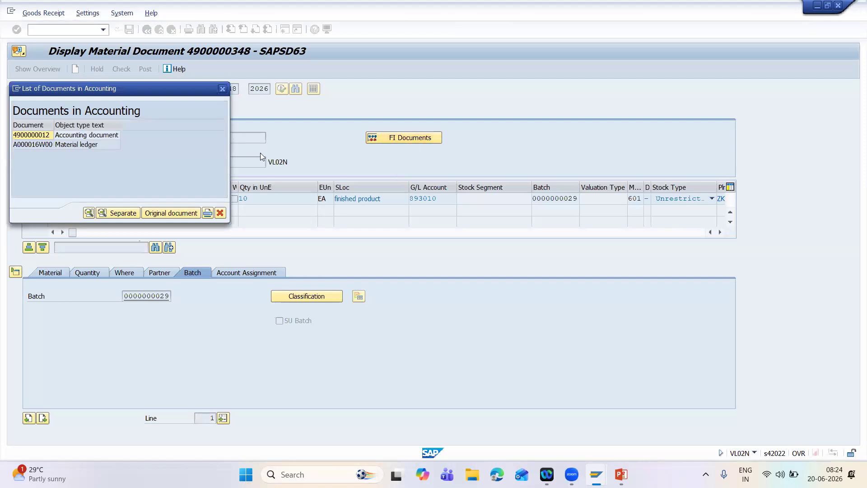
pyautogui.doubleClick(38, 135)
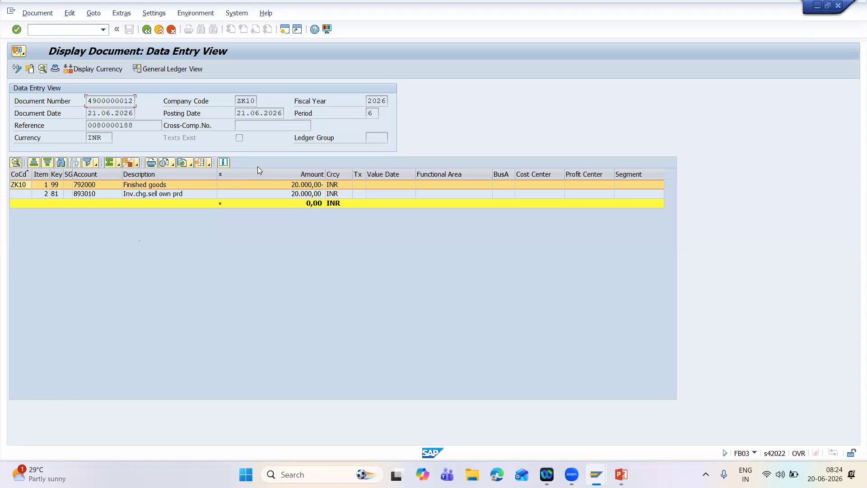
pyautogui.click(148, 28)
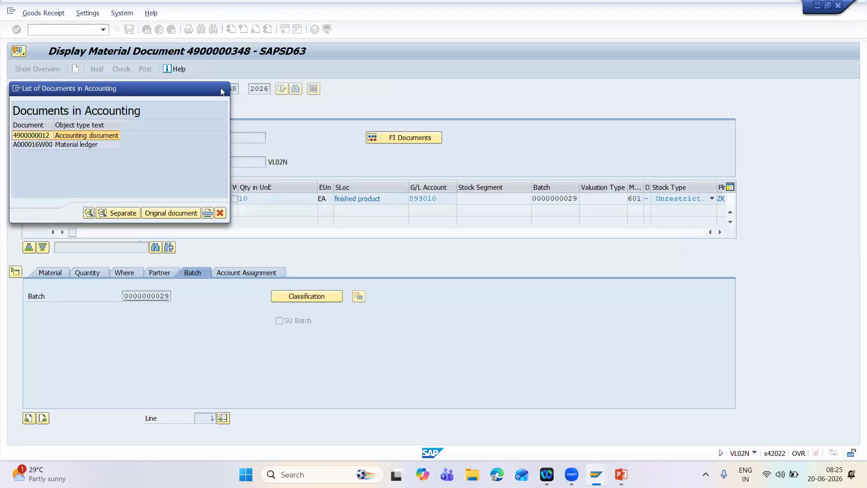
pyautogui.click(221, 88)
pyautogui.click(147, 30)
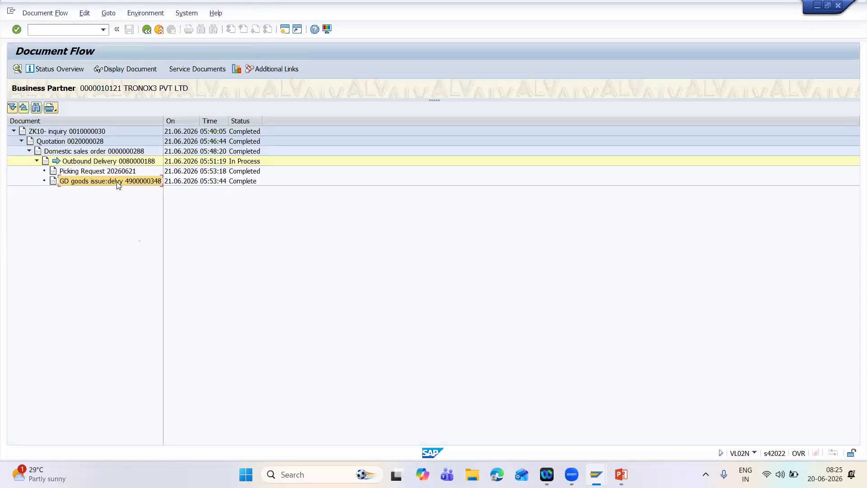
# Switch to PowerPoint to view the billing stage on the order to cash slide, return to SAP and open transaction VF01 in a new session
pyautogui.hotkey('alt', 'Tab')
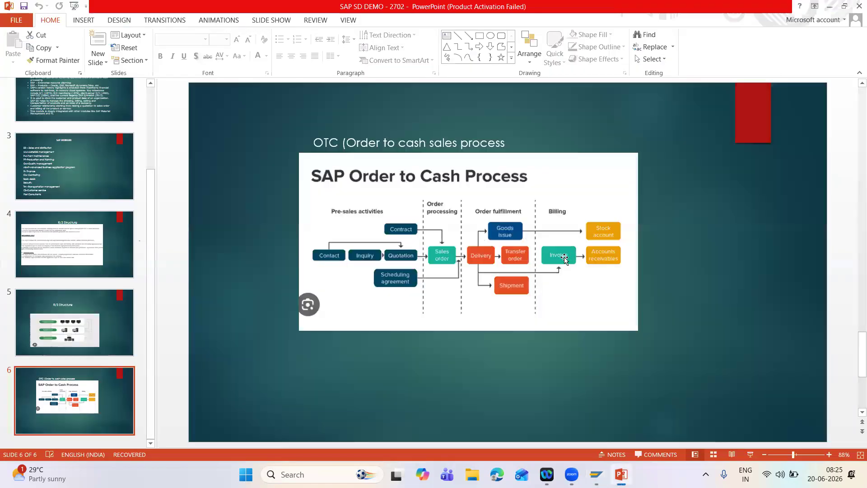
pyautogui.hotkey('alt', 'Tab')
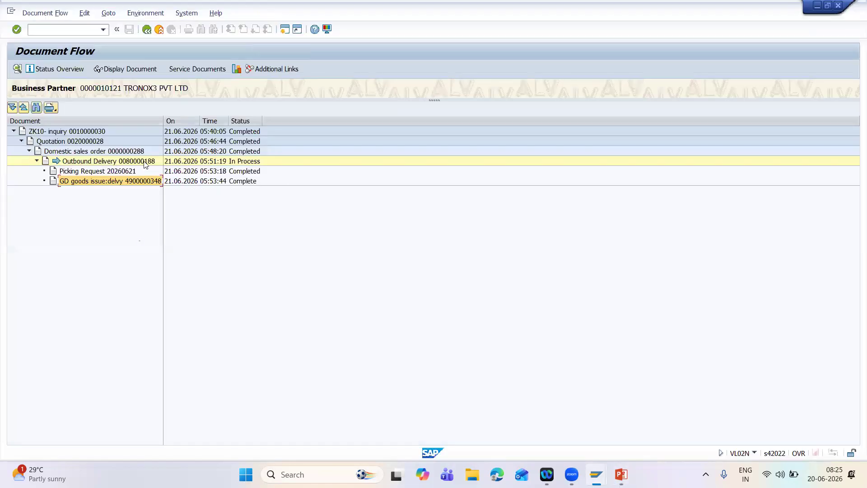
pyautogui.click(79, 32)
pyautogui.write('/ovf01')
pyautogui.press('Return')
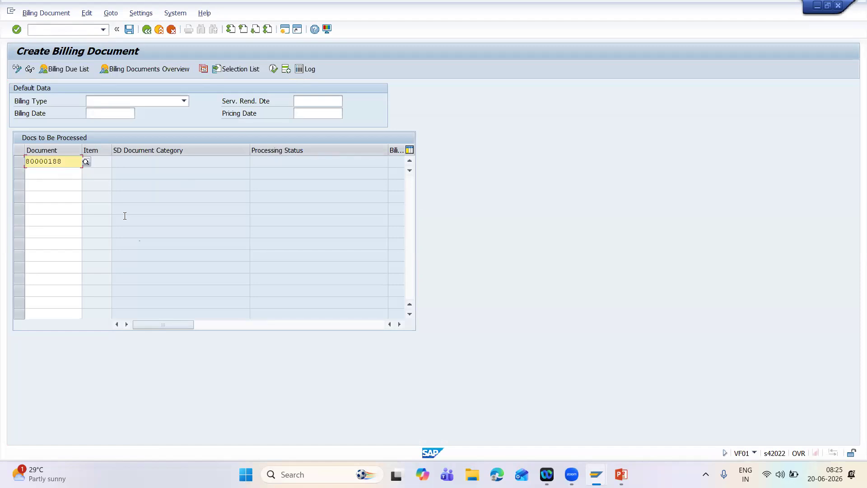
# Try to create the billing document for the entered delivery, and open the processing log to read the error
pyautogui.press('Return')
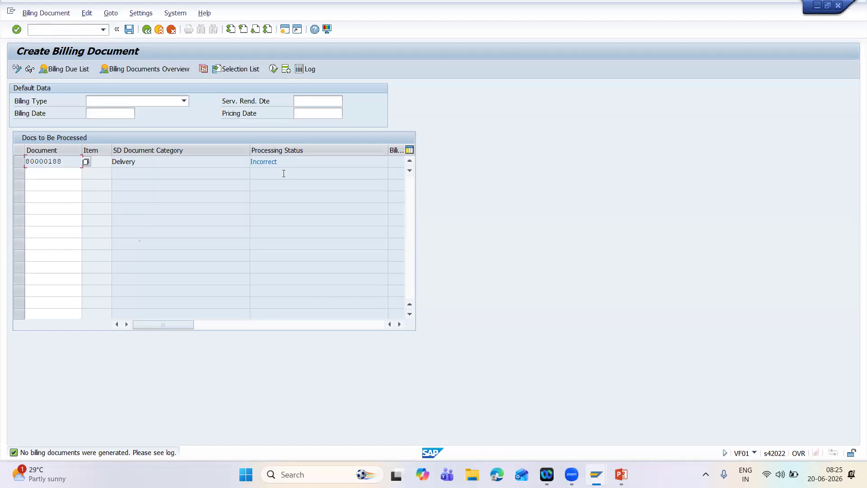
pyautogui.click(86, 13)
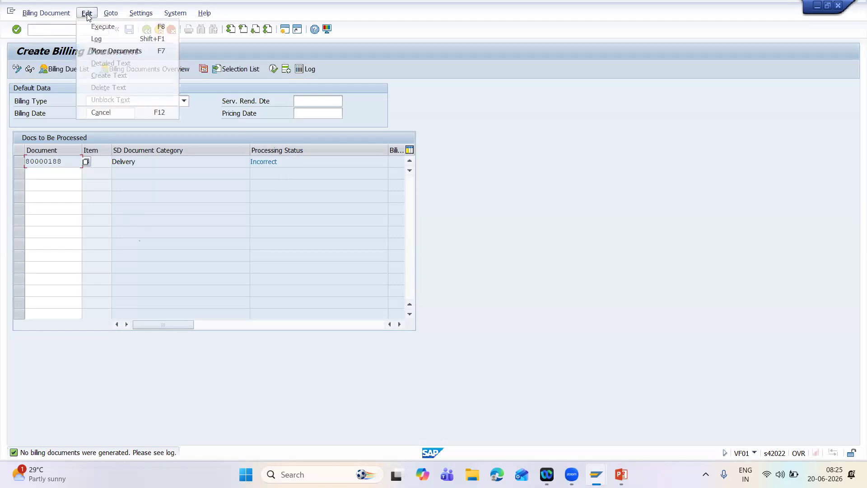
pyautogui.click(97, 39)
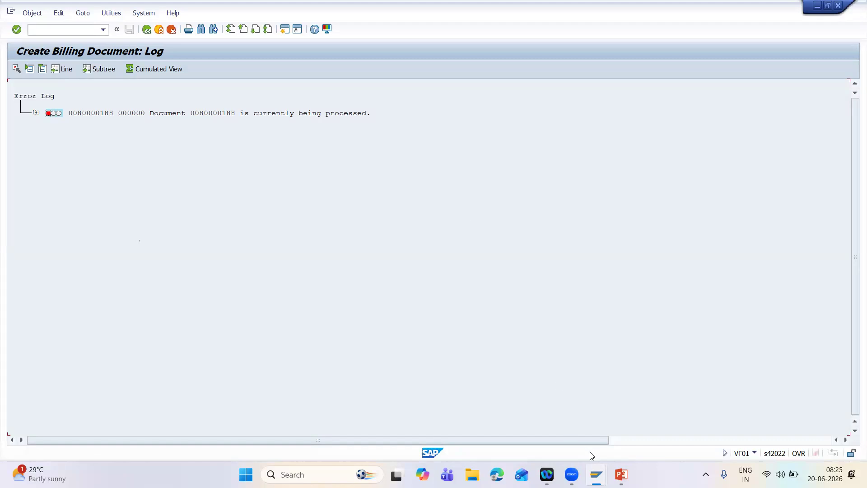
# Switch to the session showing the delivery's document flow and exit it, and return from the billing log to the billing entry screen
pyautogui.click(596, 474)
pyautogui.click(589, 428)
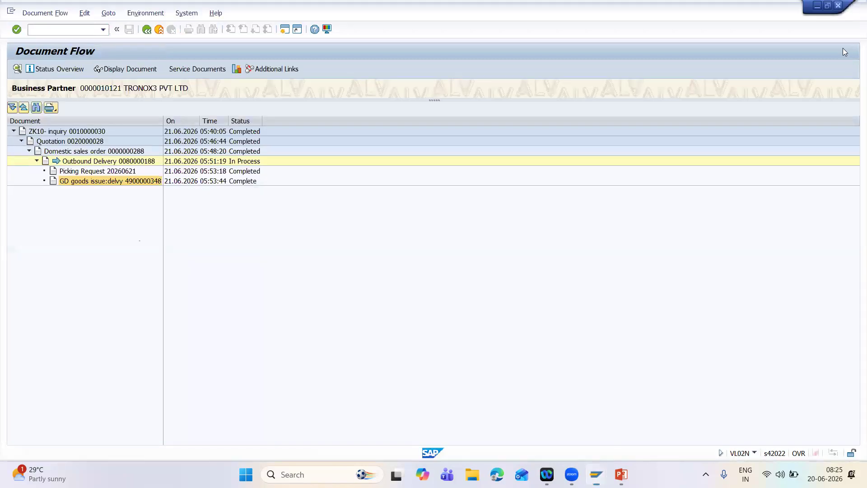
pyautogui.click(147, 29)
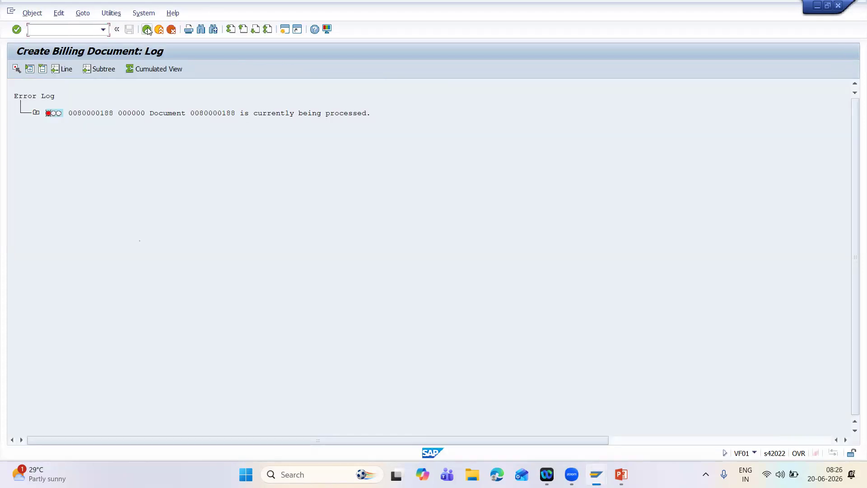
pyautogui.click(146, 29)
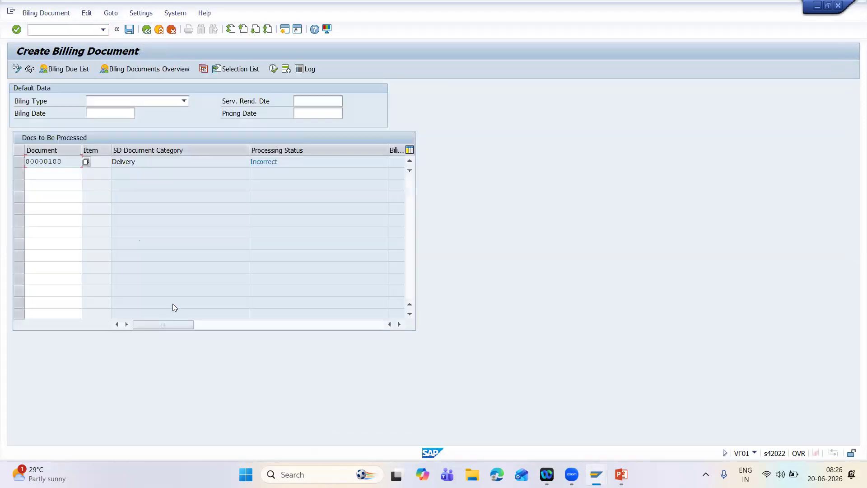
# Restart transaction VF01, try billing the delivery again, and open the processing log to examine the error
pyautogui.click(83, 31)
pyautogui.write('/nvf01')
pyautogui.press('Return')
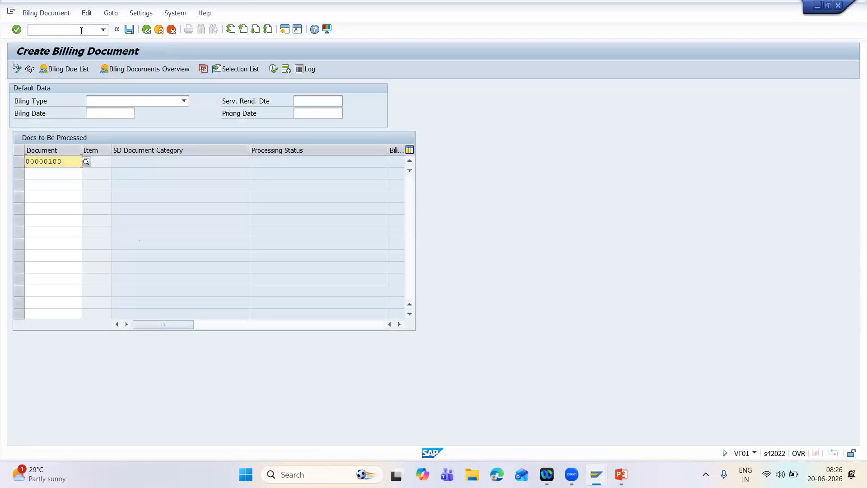
pyautogui.press('Return')
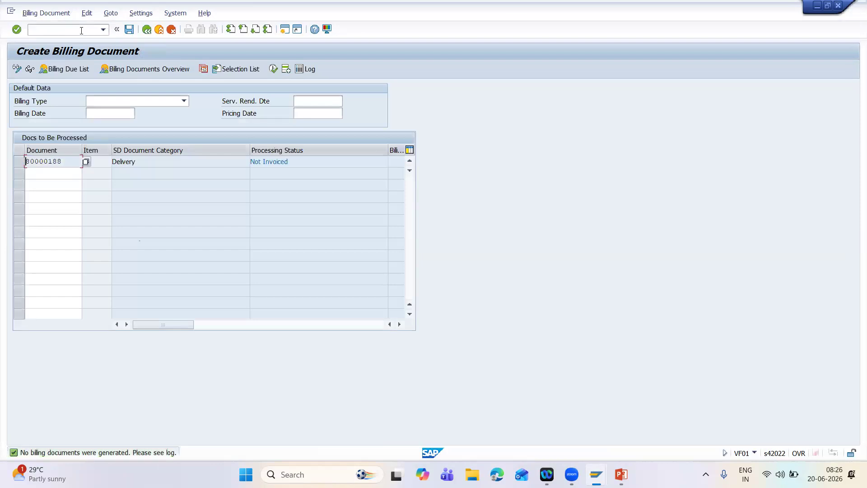
pyautogui.click(84, 15)
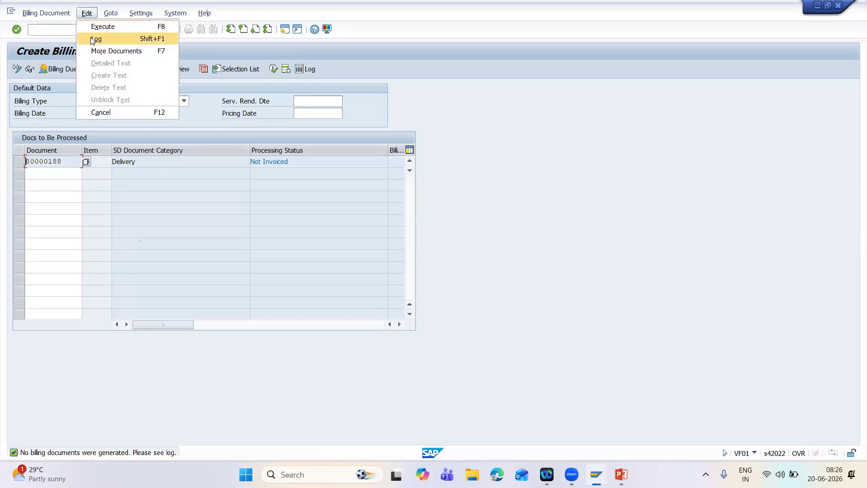
pyautogui.click(91, 37)
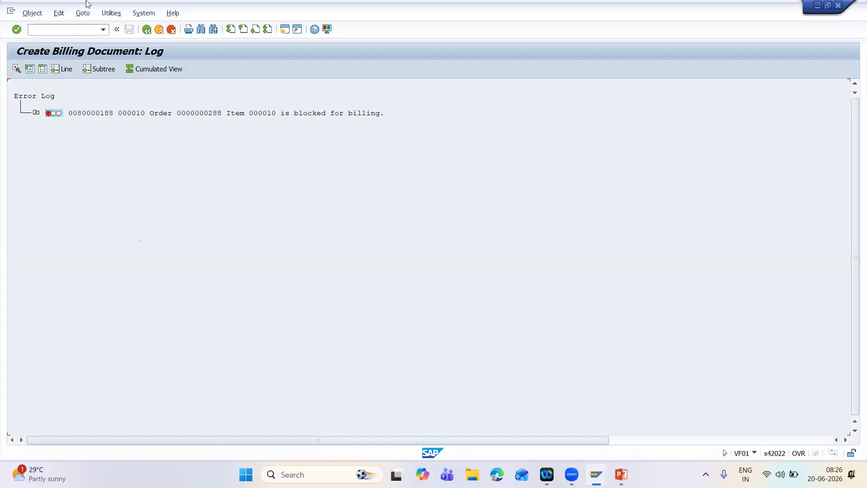
# Open the domestic sales order for change with transaction VA02 and display the laptop item's billing document data
pyautogui.click(79, 29)
pyautogui.write('/nva02')
pyautogui.press('Return')
pyautogui.press('Return')
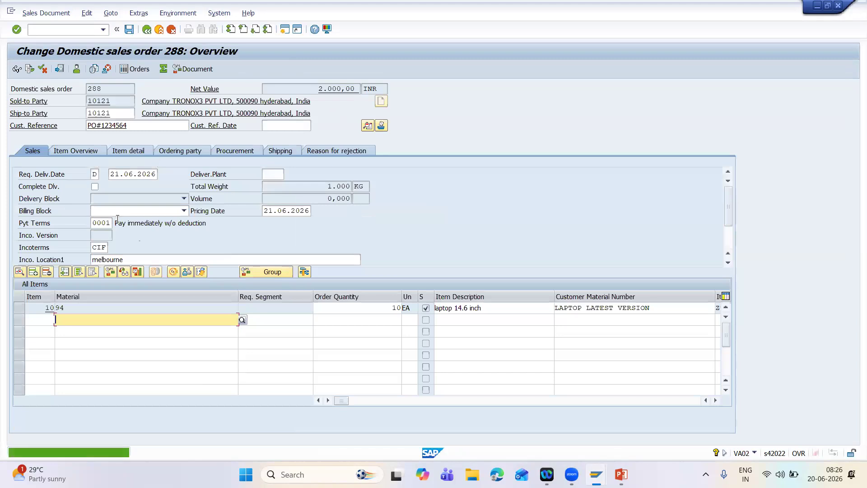
pyautogui.doubleClick(147, 308)
pyautogui.click(161, 139)
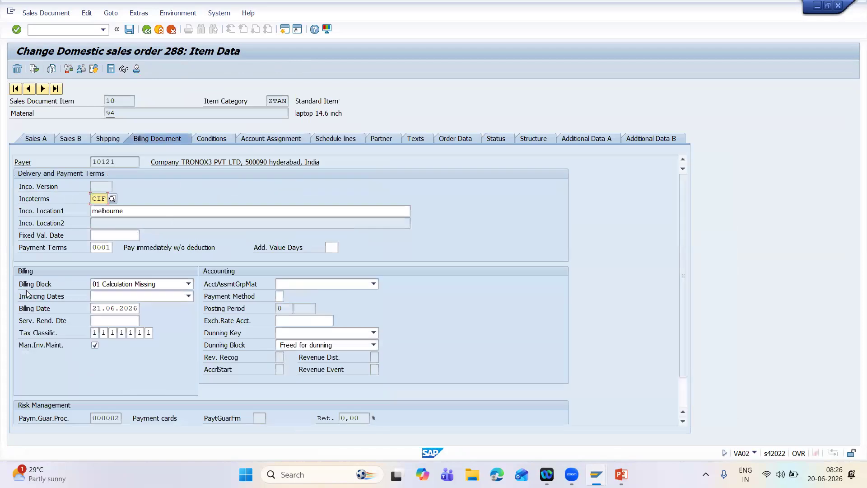
# Clear the laptop item's billing block by choosing the blank entry, and save the sales order
pyautogui.click(189, 285)
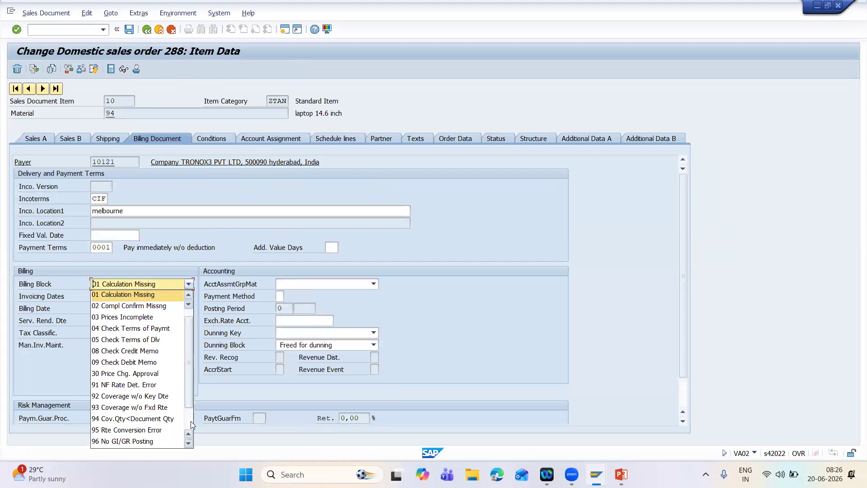
pyautogui.scroll(-2, 191, 421)
pyautogui.click(164, 442)
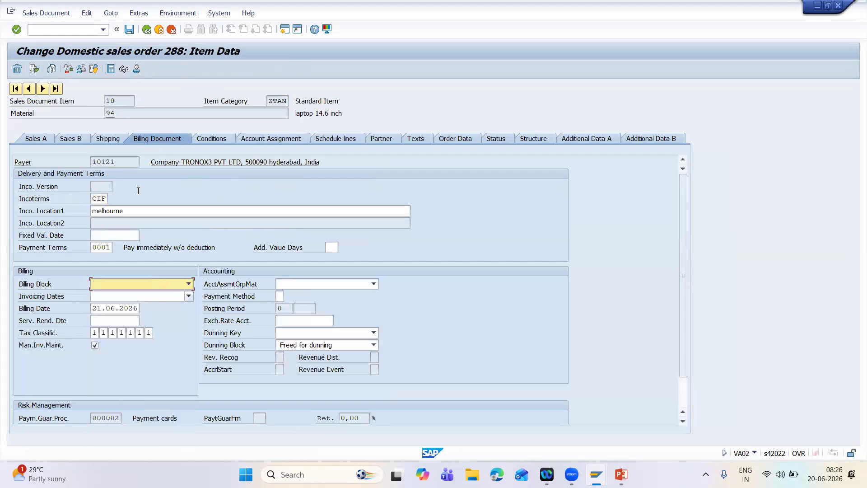
pyautogui.click(129, 30)
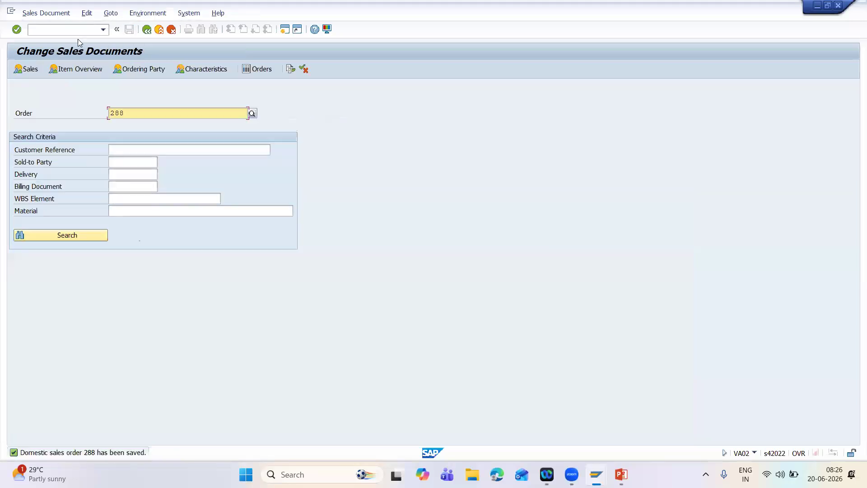
# Open transaction VF01 and create the ZKF2 invoice from the delivery, accepting the warnings up to the billing items overview
pyautogui.click(76, 31)
pyautogui.write('/n')
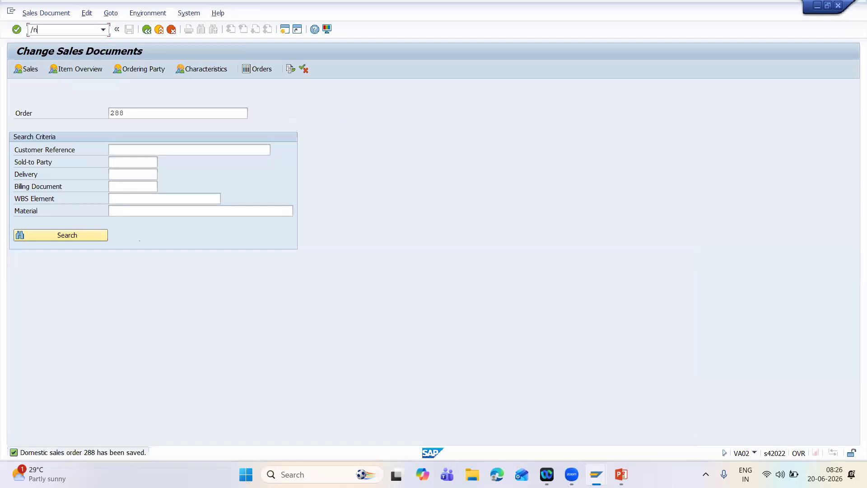
pyautogui.write('vf01')
pyautogui.press('Return')
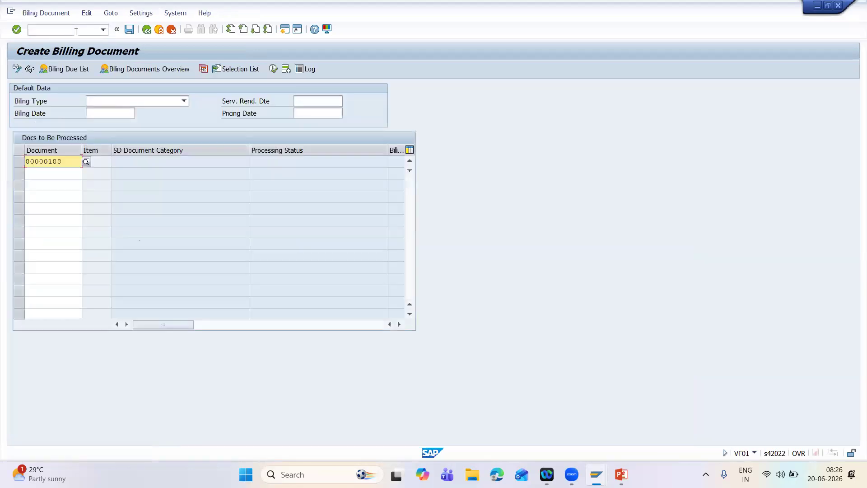
pyautogui.press('Return')
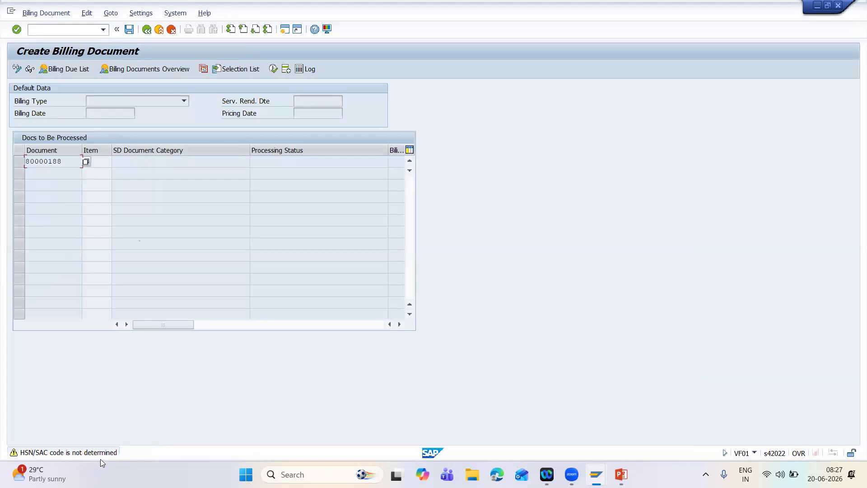
pyautogui.press('Return')
pyautogui.press('Return')
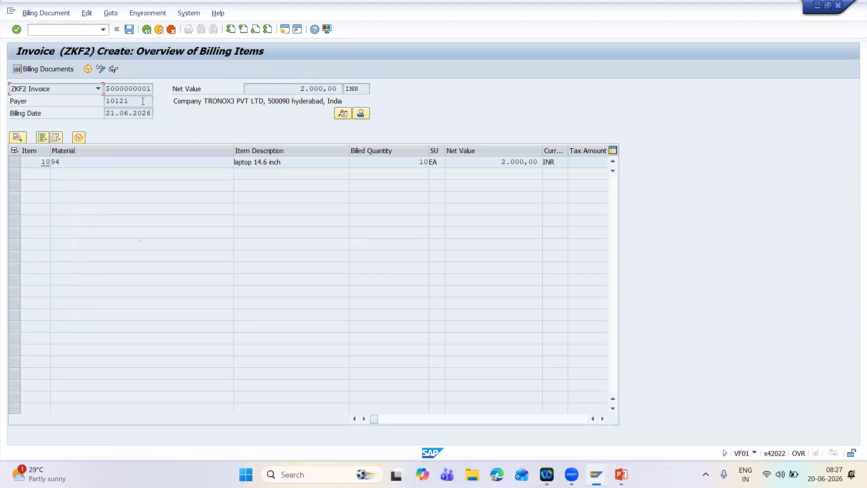
# Review the invoice's payer, laptop item description, item net value and total net value in the billing items overview
pyautogui.doubleClick(121, 101)
pyautogui.click(105, 181)
pyautogui.click(307, 162)
pyautogui.moveTo(502, 162); pyautogui.dragTo(547, 163)
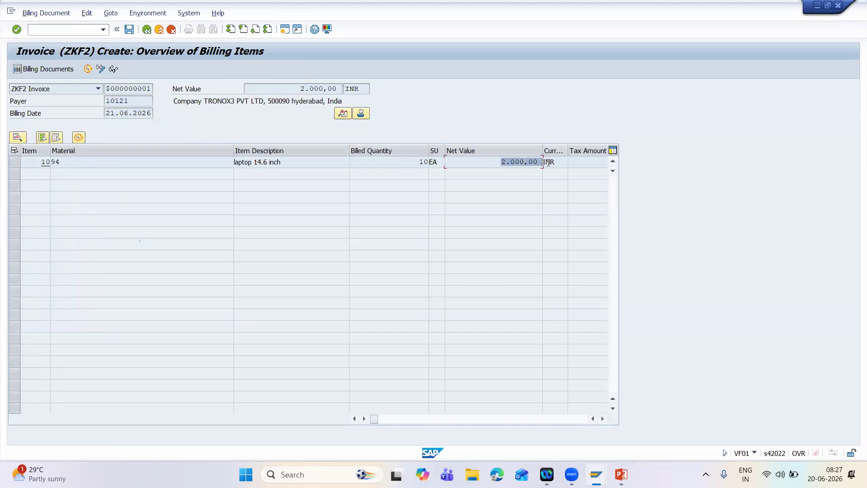
pyautogui.moveTo(299, 88); pyautogui.dragTo(341, 88)
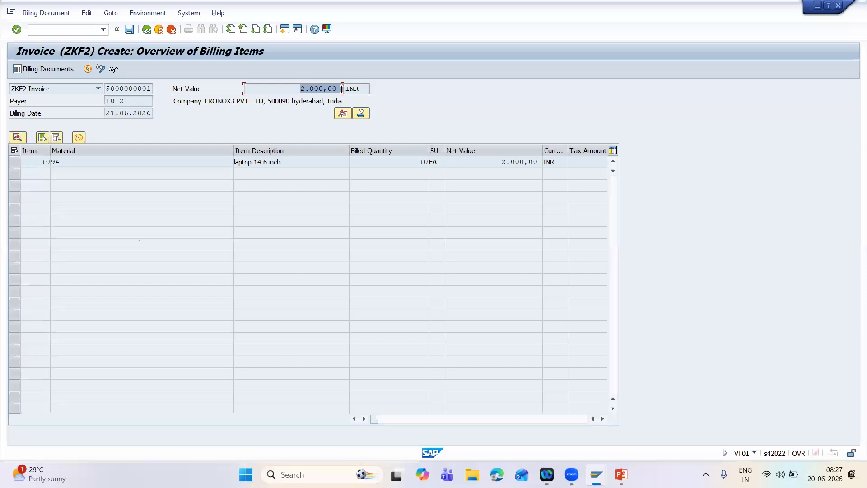
# Open the laptop item's pricing conditions in the invoice and examine the unit price, quantity, net value and tax
pyautogui.doubleClick(219, 164)
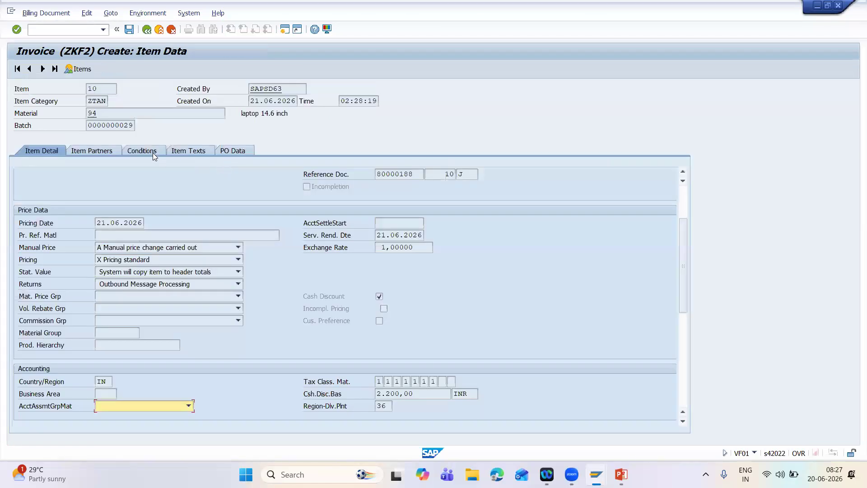
pyautogui.click(152, 152)
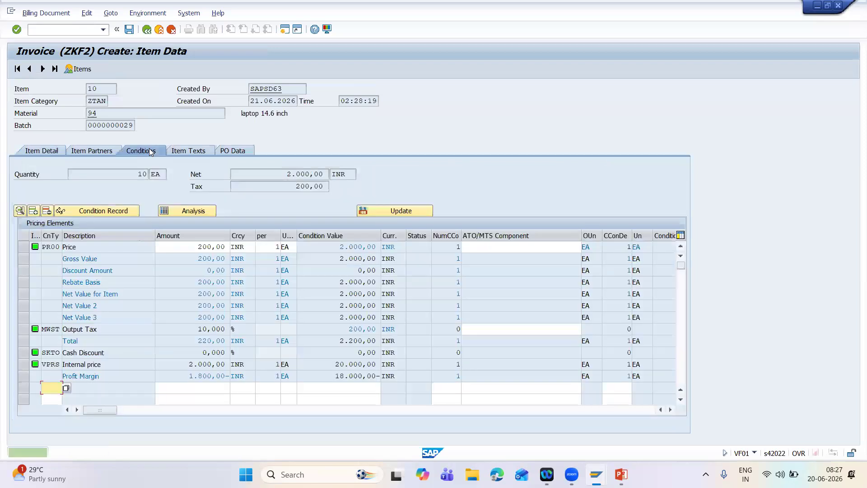
pyautogui.moveTo(198, 247); pyautogui.dragTo(230, 246)
pyautogui.moveTo(135, 174); pyautogui.dragTo(149, 174)
pyautogui.moveTo(281, 173); pyautogui.dragTo(329, 173)
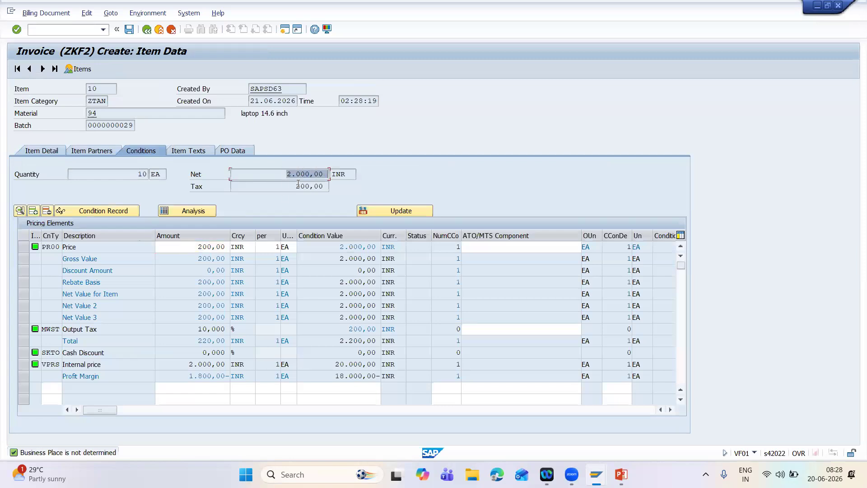
pyautogui.moveTo(296, 186); pyautogui.dragTo(332, 190)
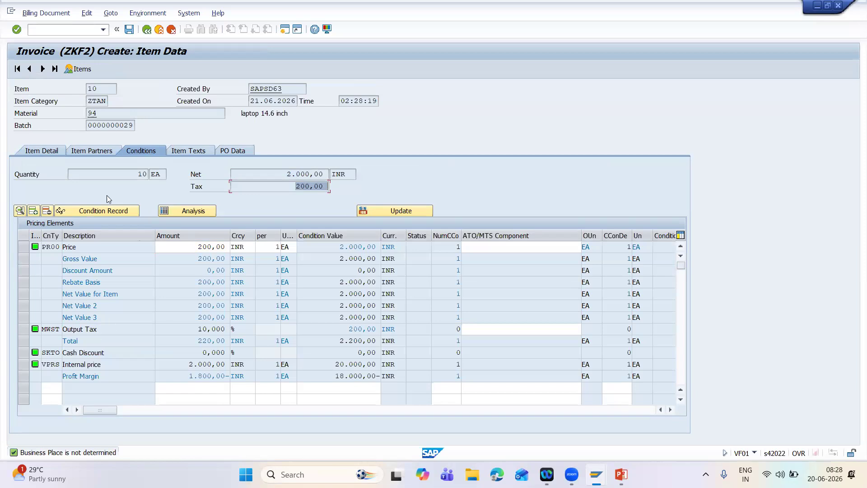
# Set the laptop item's material account assignment group to 03 Finished Goods in the item details, and return to the billing items overview
pyautogui.click(41, 151)
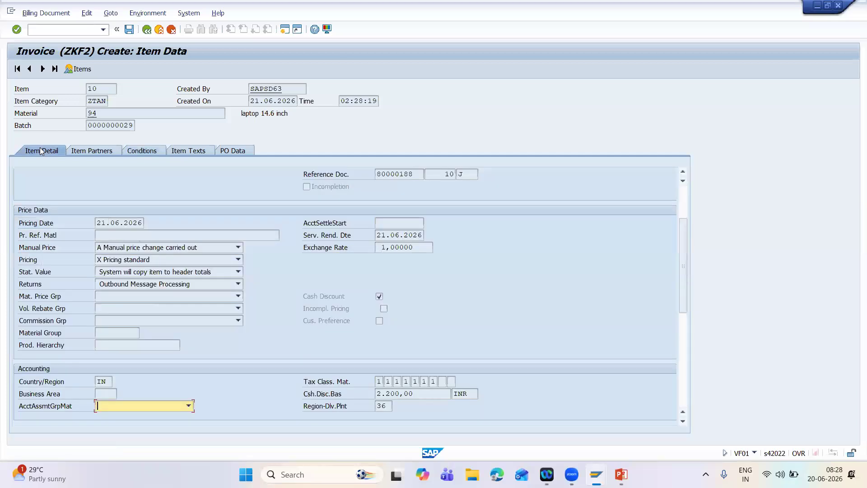
pyautogui.click(189, 406)
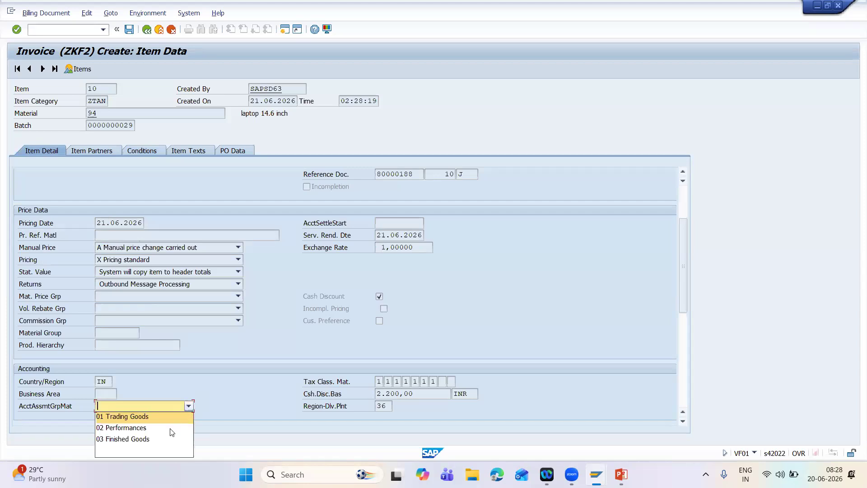
pyautogui.click(164, 440)
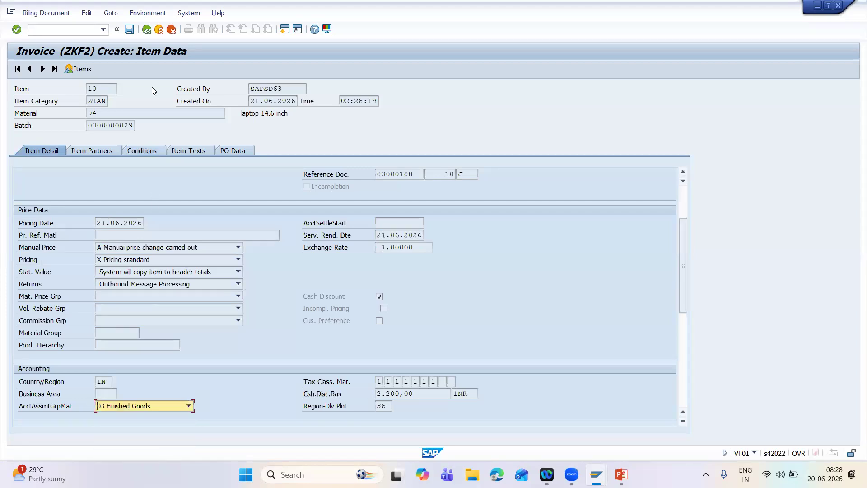
pyautogui.click(147, 30)
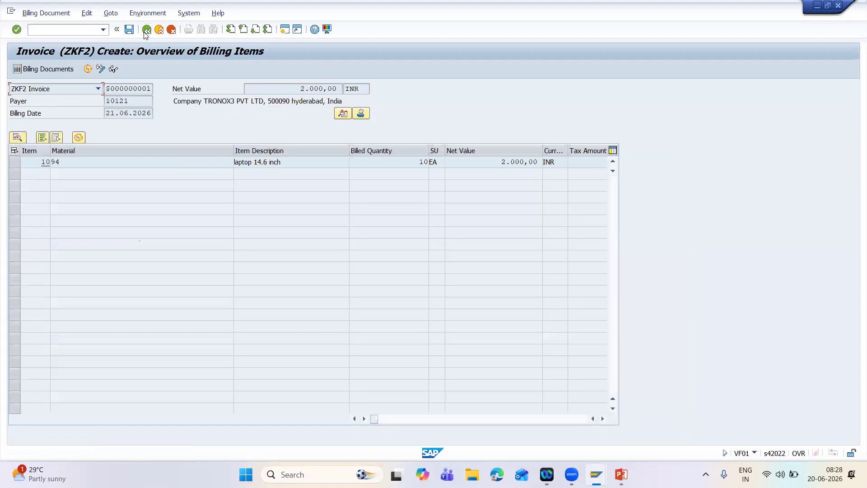
# Open the invoice's header data, check the reference field, and save the invoice, accepting the warnings
pyautogui.click(342, 114)
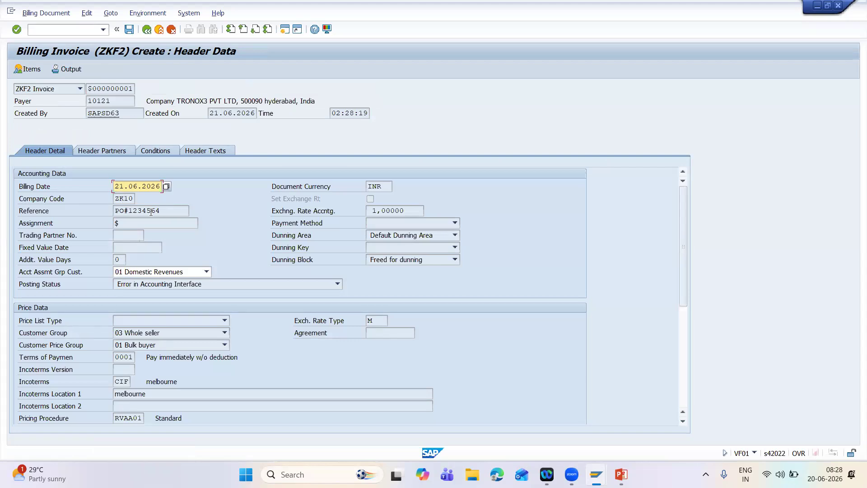
pyautogui.press('Tab')
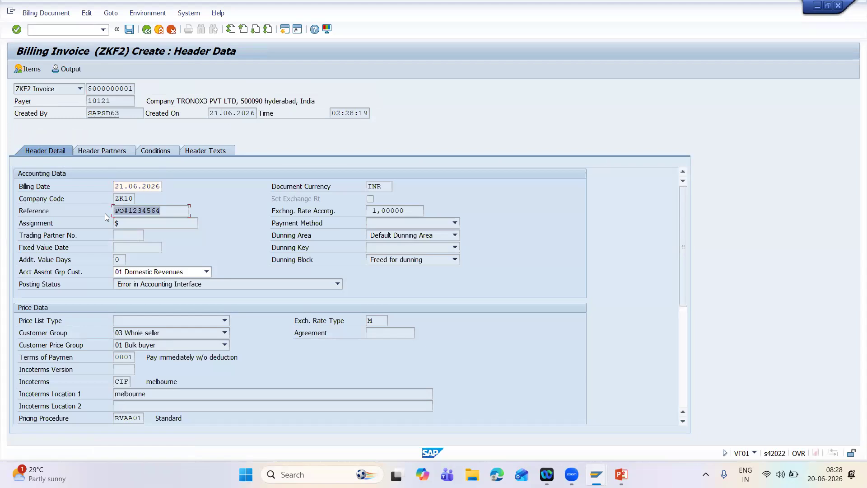
pyautogui.click(129, 30)
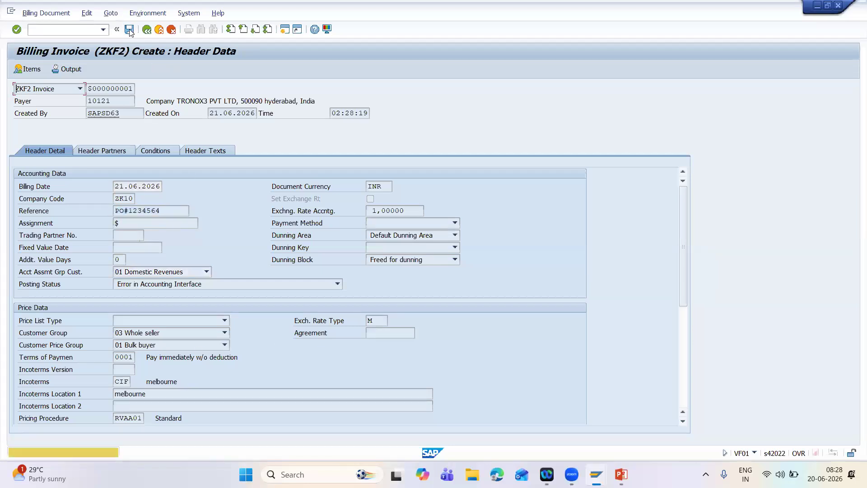
pyautogui.click(129, 29)
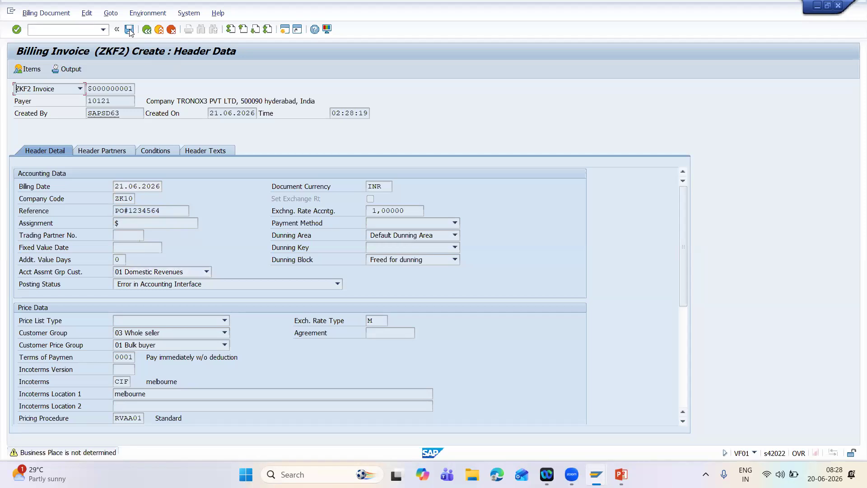
pyautogui.click(129, 30)
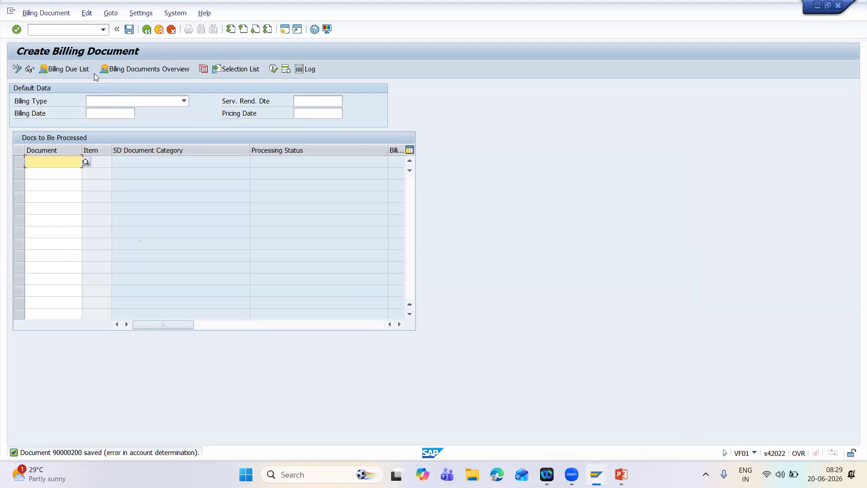
# Start transaction VF03 in the current session and display the invoice just saved
pyautogui.click(76, 30)
pyautogui.write('/nvf03')
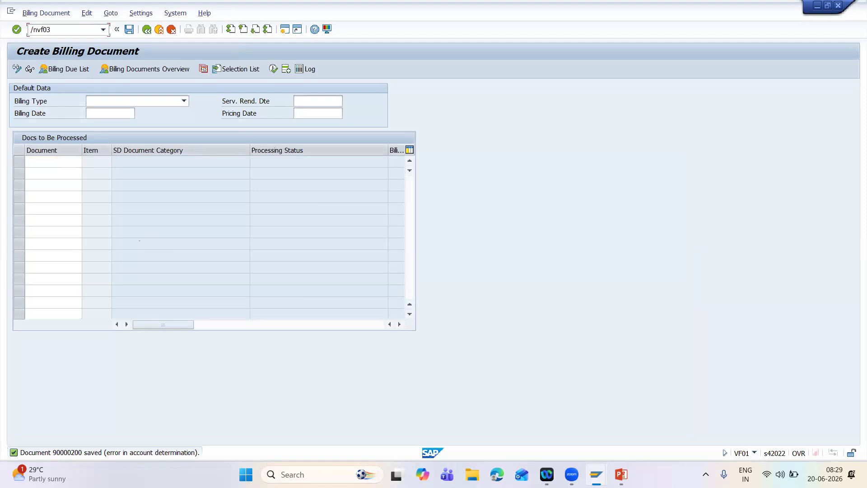
pyautogui.press('Return')
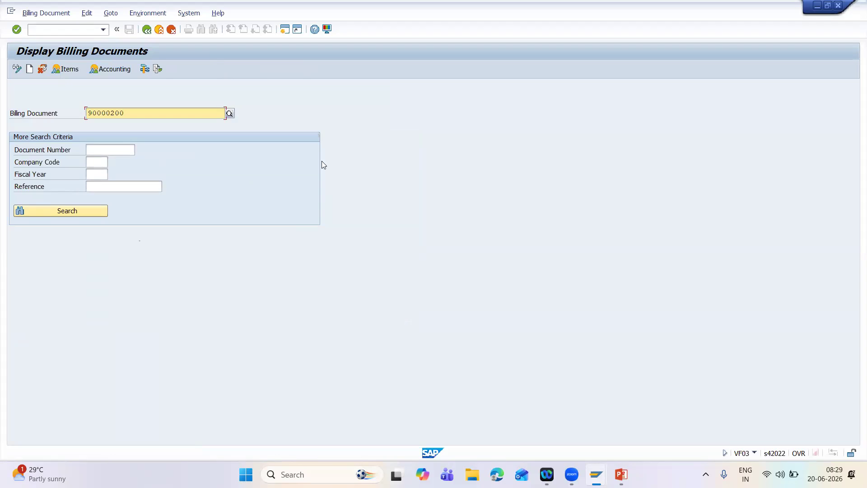
pyautogui.press('Return')
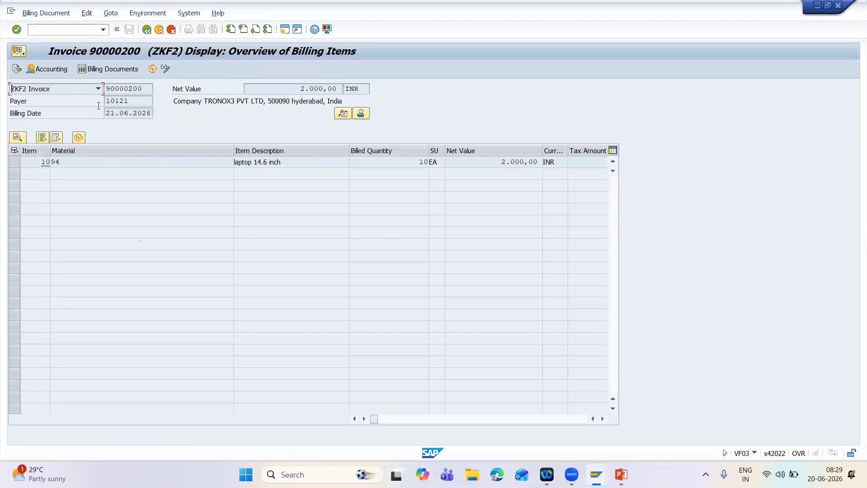
# Open the invoice's document flow and display the domestic sales order from it
pyautogui.moveTo(145, 88); pyautogui.dragTo(103, 87)
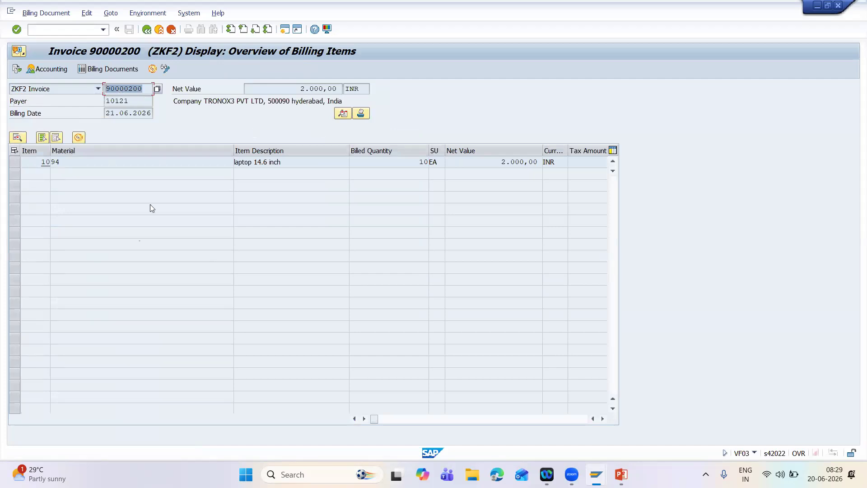
pyautogui.click(16, 69)
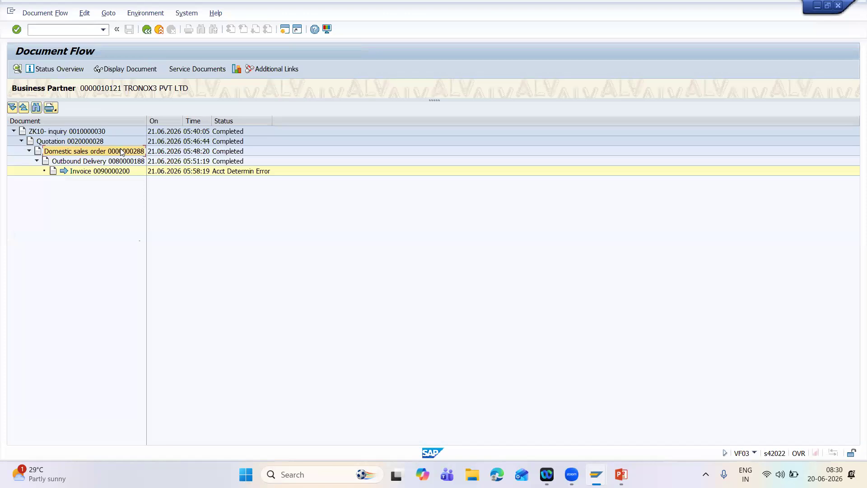
pyautogui.click(142, 68)
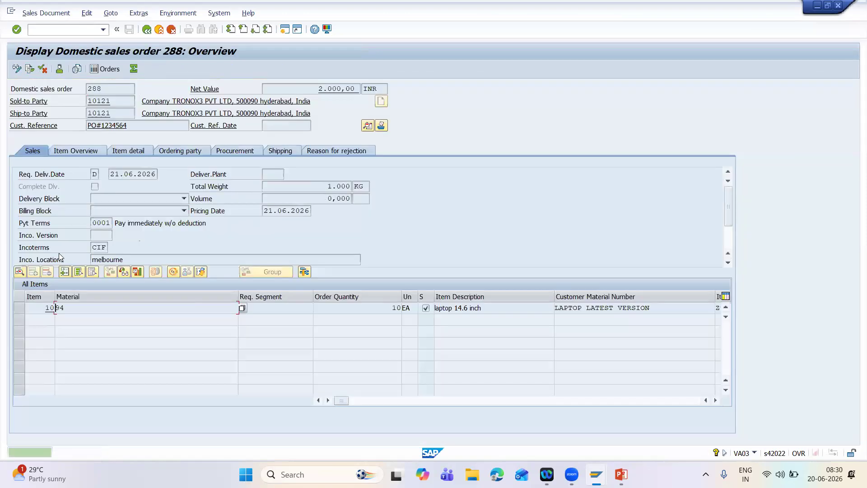
# Open the document flow for the sales order's laptop item and examine the order's reference value and the goods issue entry
pyautogui.click(17, 308)
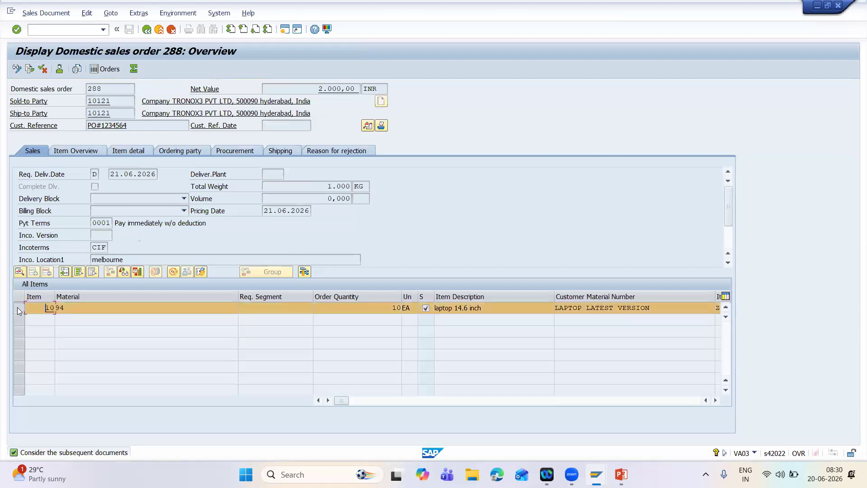
pyautogui.click(29, 70)
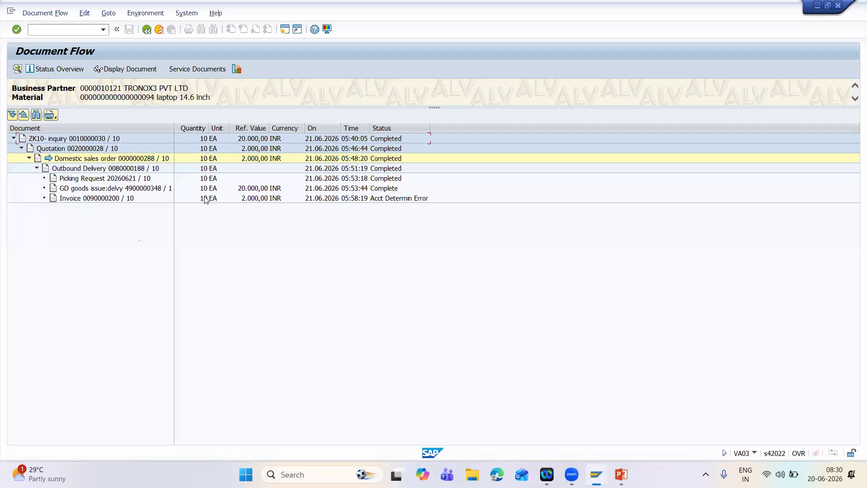
pyautogui.click(235, 158)
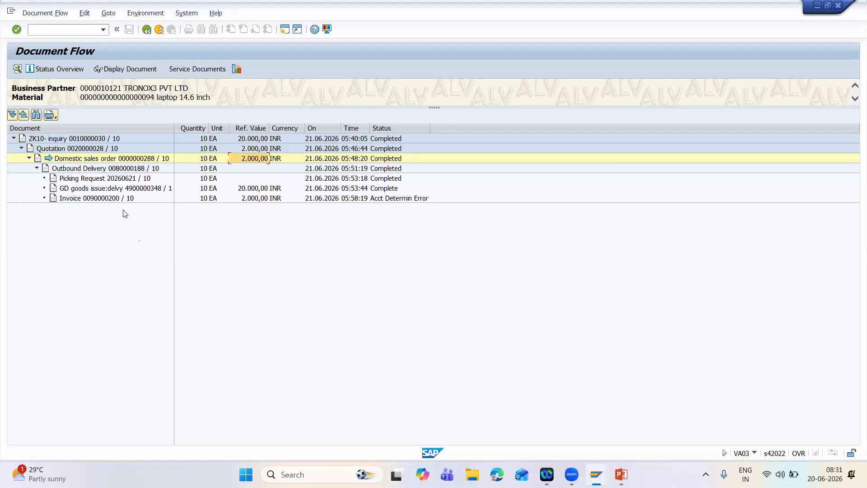
pyautogui.click(133, 190)
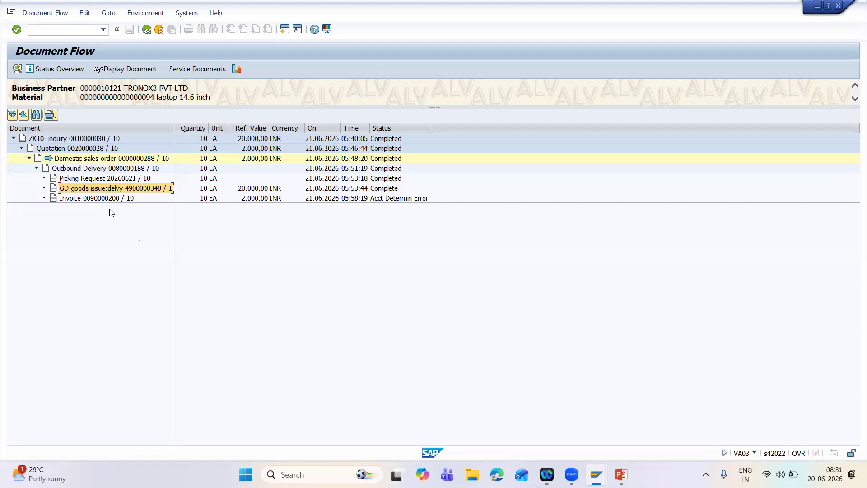
# Display the domestic sales order from the flow and review its item overview, ordering party, procurement and header data, including Additional Data B
pyautogui.click(104, 159)
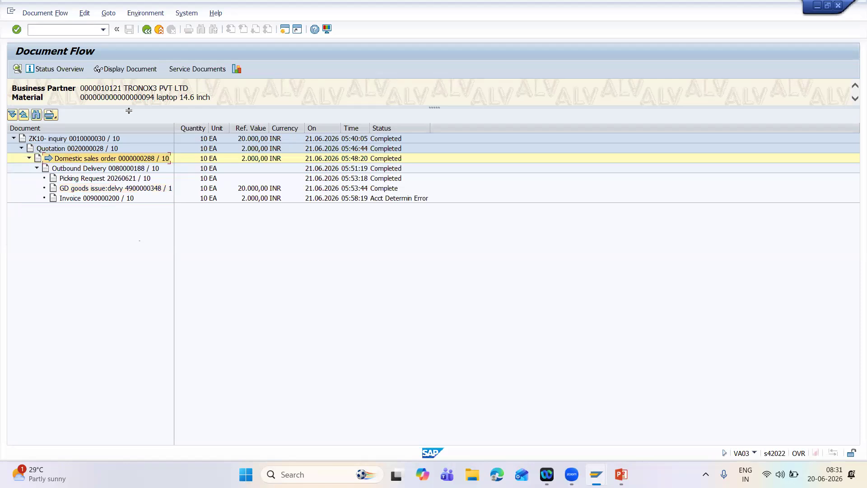
pyautogui.click(128, 68)
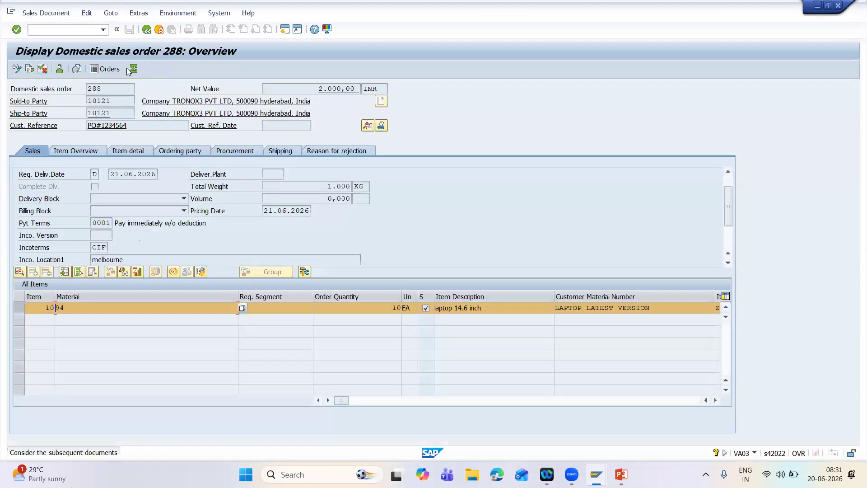
pyautogui.click(18, 307)
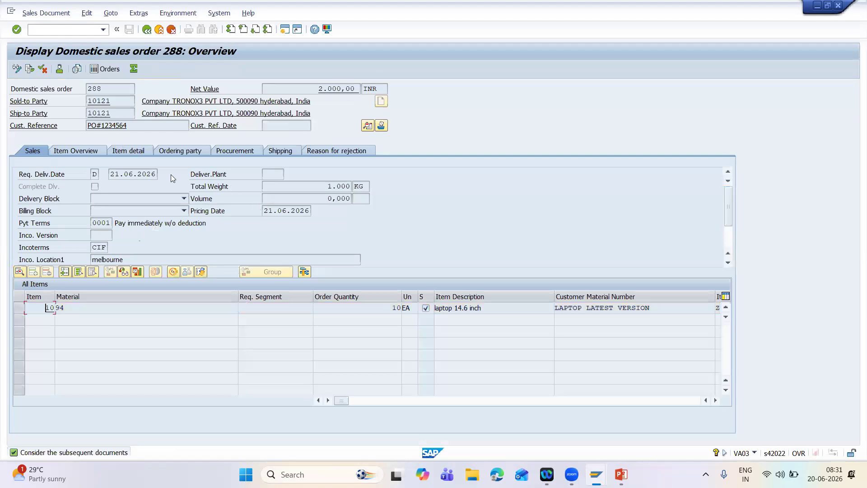
pyautogui.click(95, 152)
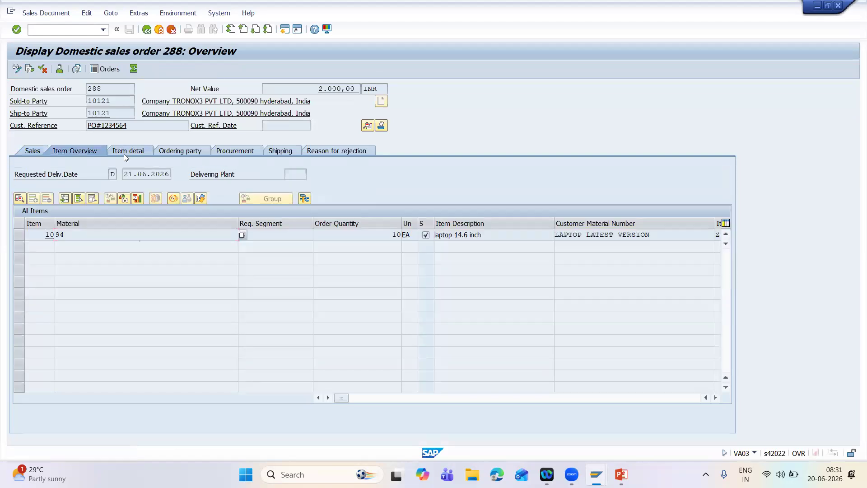
pyautogui.click(170, 153)
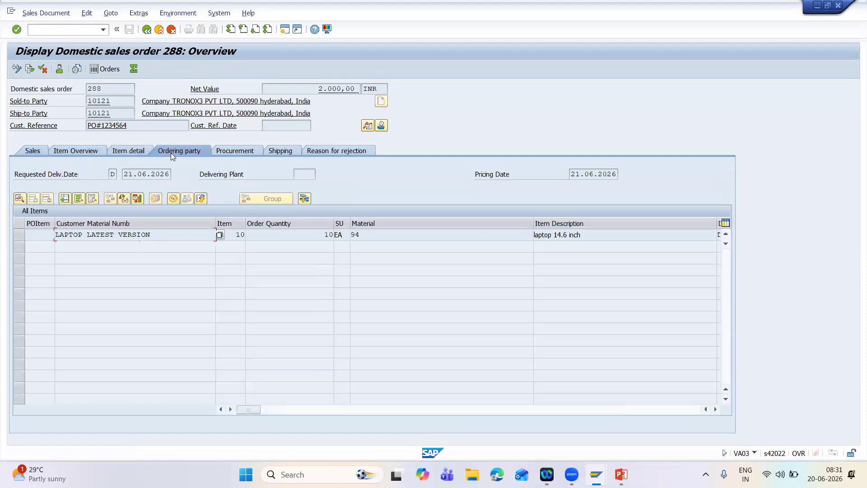
pyautogui.click(236, 152)
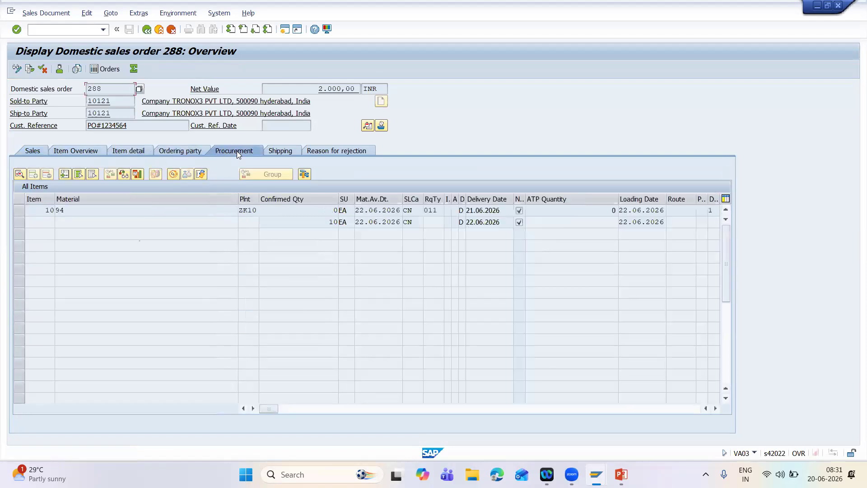
pyautogui.click(366, 126)
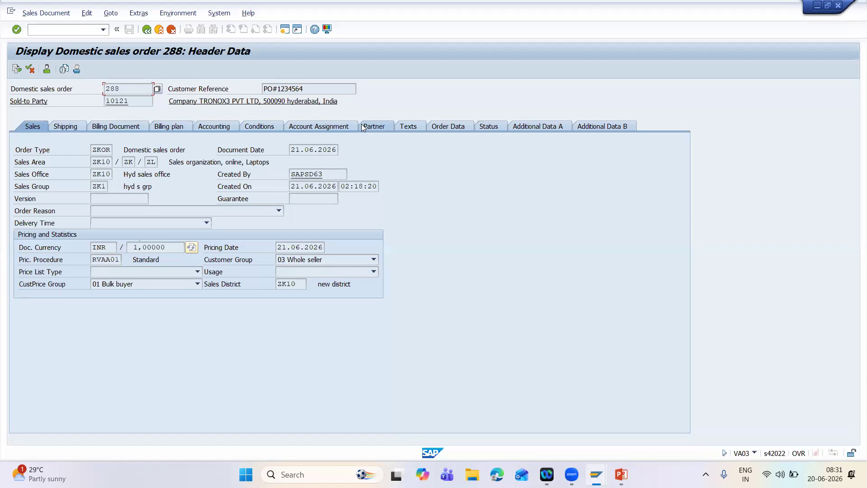
pyautogui.click(584, 128)
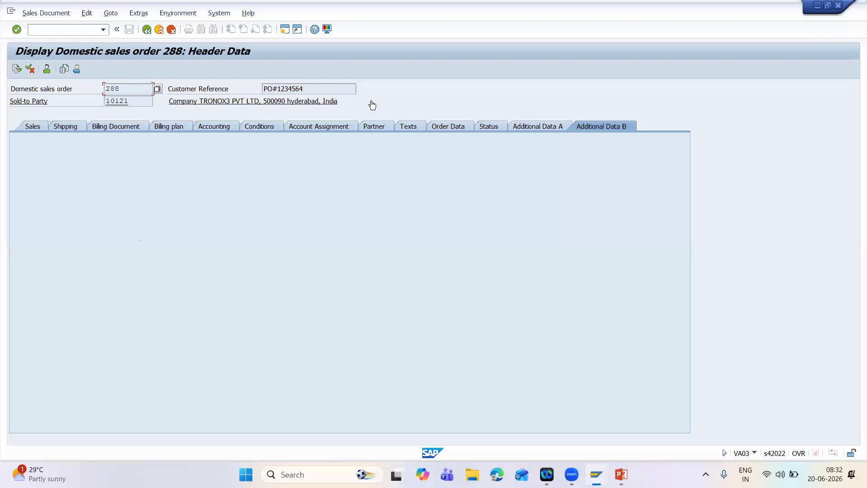
# Switch to the SAP SD DEMO presentation in PowerPoint and look through its slide thumbnails around the order to cash slide
pyautogui.hotkey('alt', 'Tab')
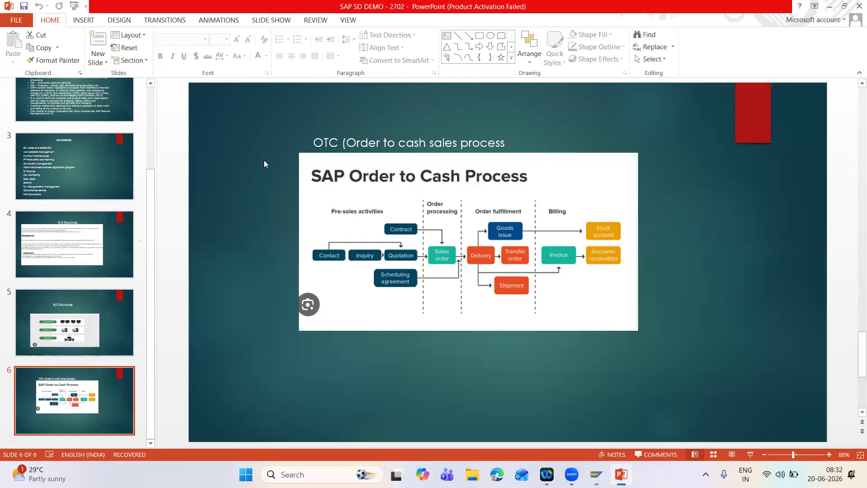
pyautogui.scroll(1, 149, 105)
pyautogui.scroll(2, 149, 104)
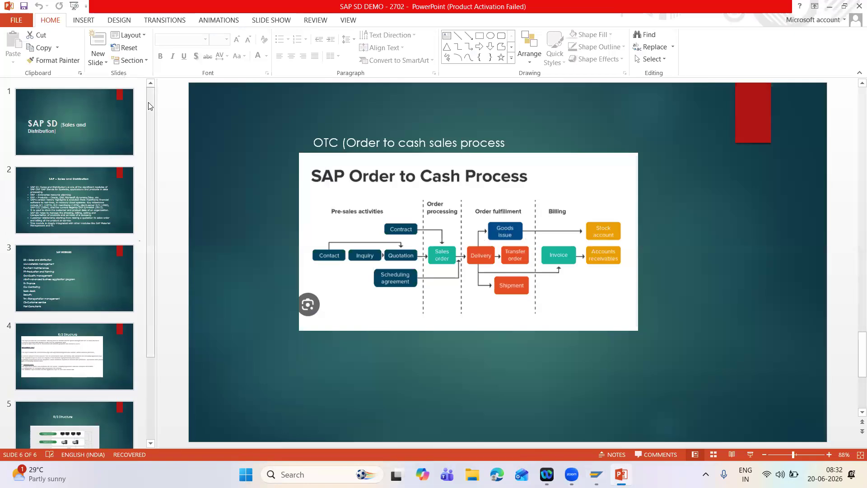
pyautogui.scroll(-3, 163, 186)
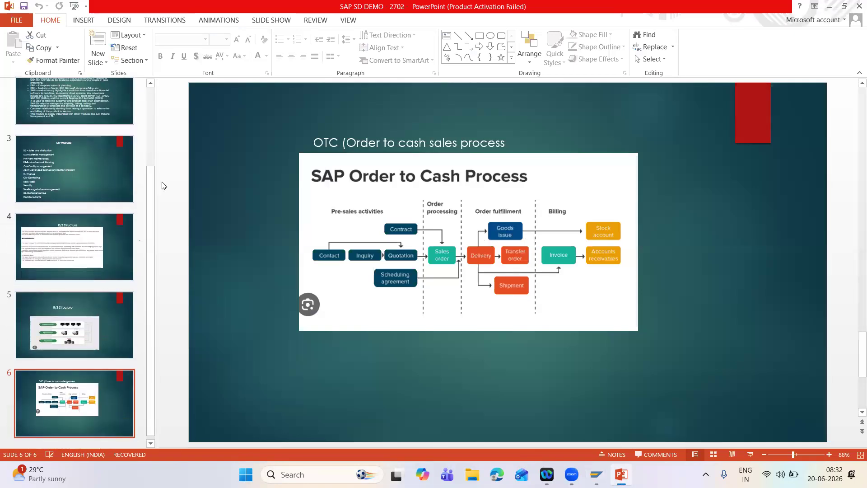